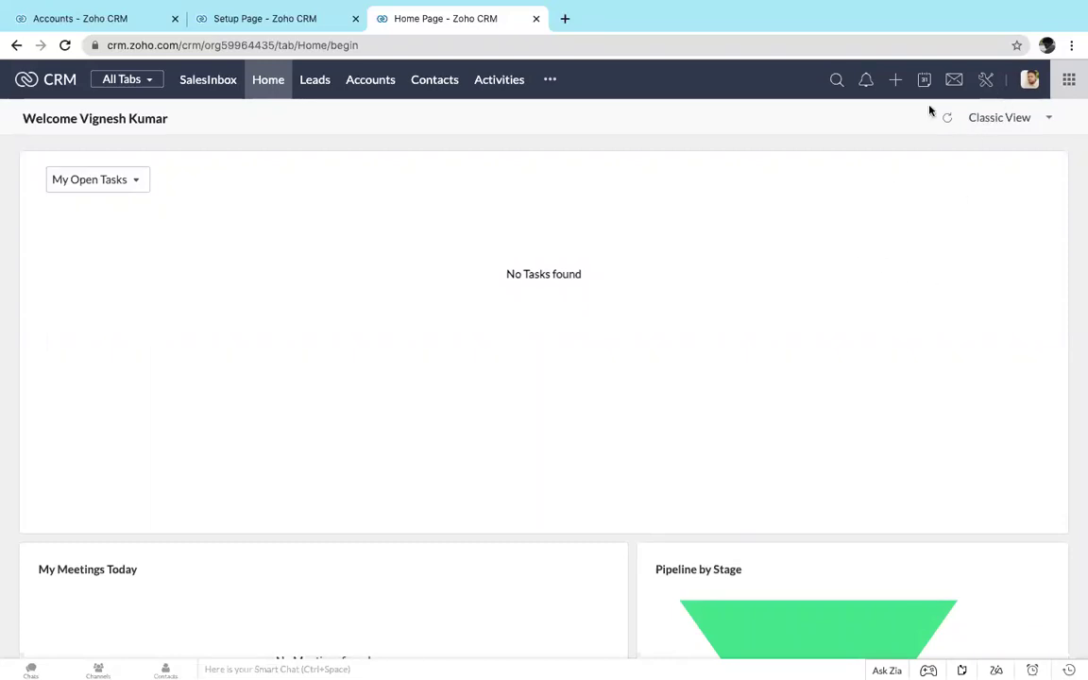
Step: Start a new Zoho OAuth connection from the Connections page of the CRM's developer setup
left_click(987, 81)
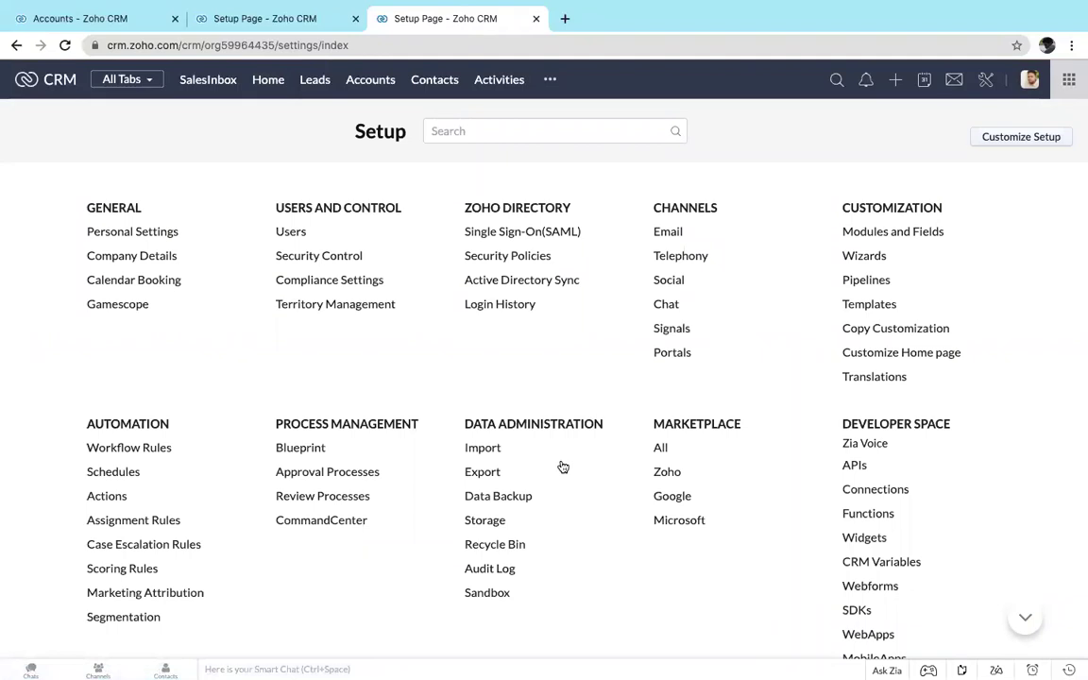
left_click(876, 491)
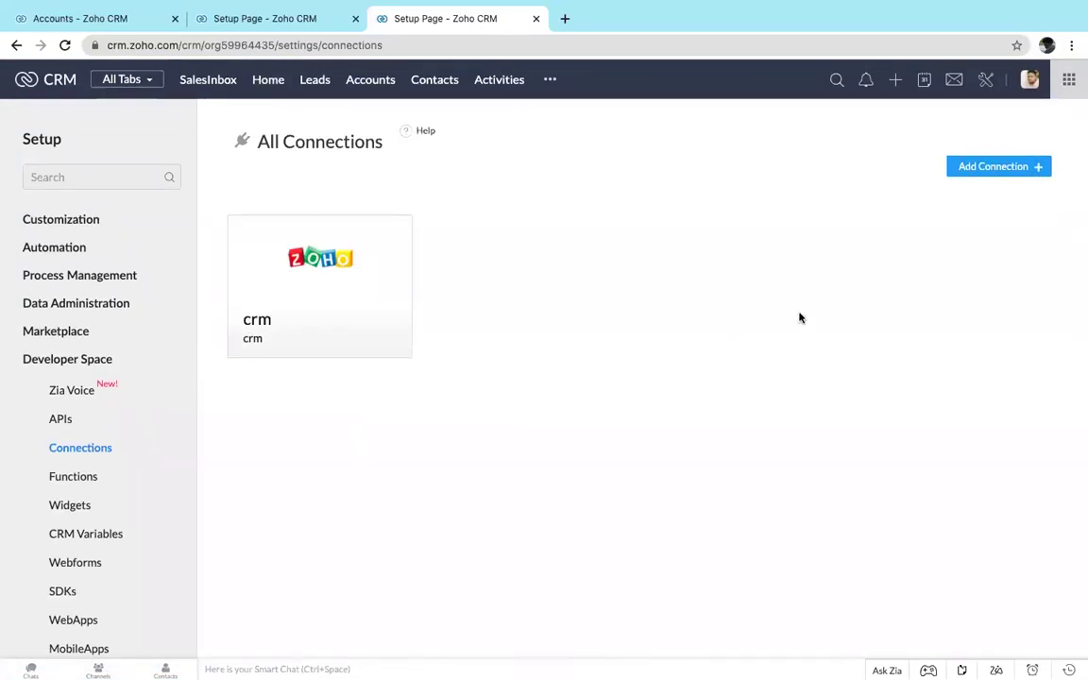
left_click(994, 167)
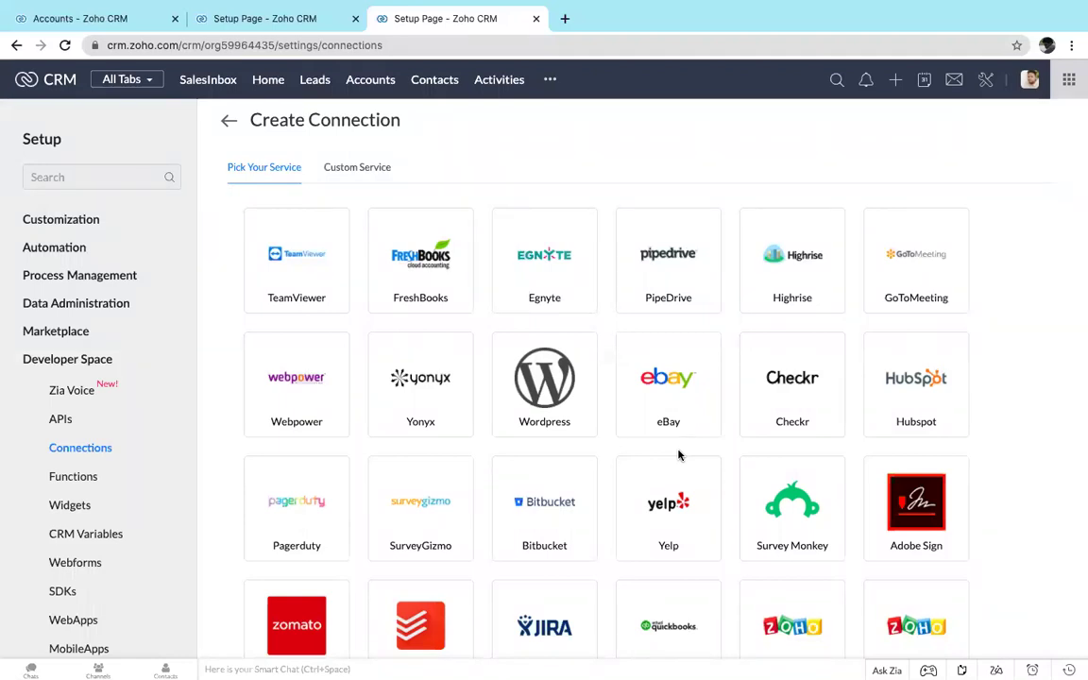
scroll(678, 455, "down", 3)
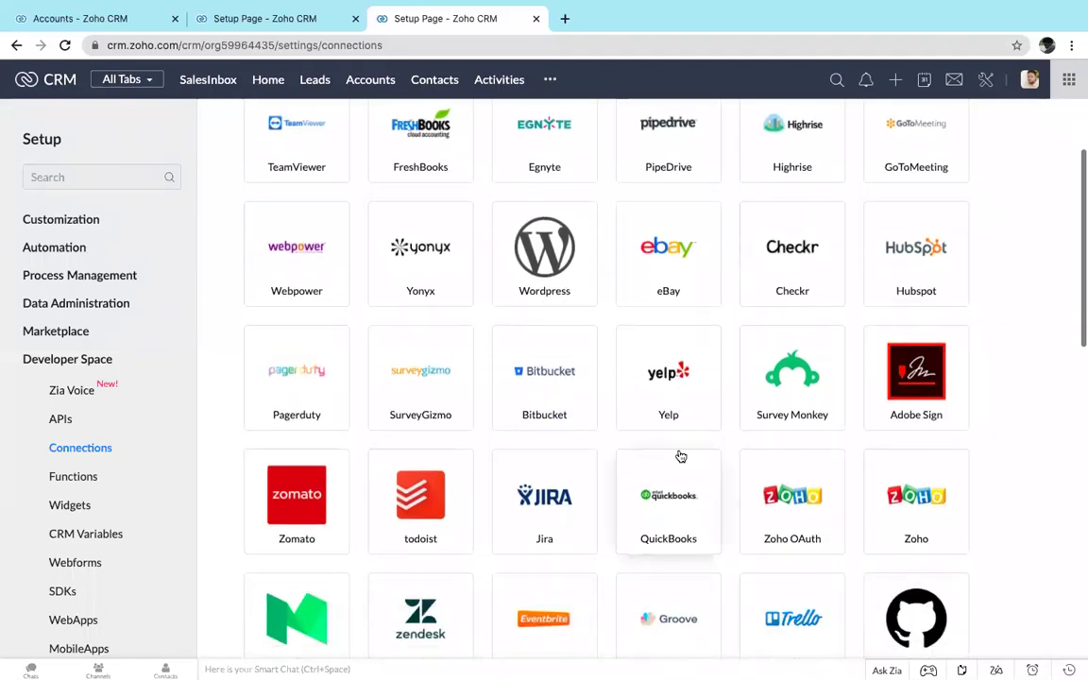
left_click(804, 522)
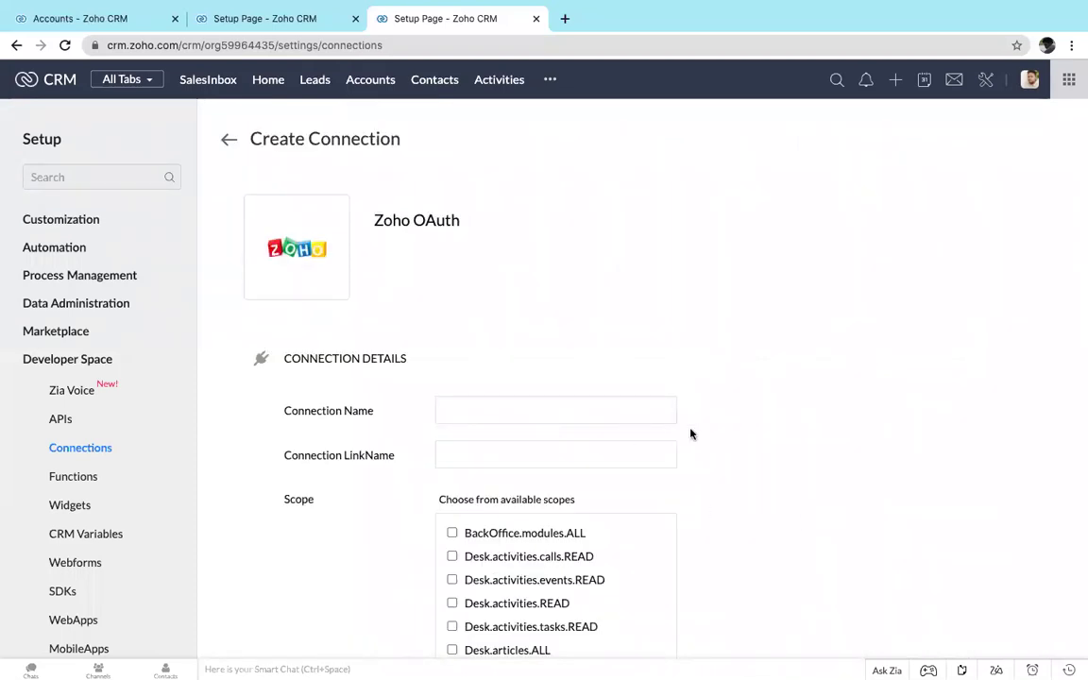
Step: Find the "crm" entries in the connection's available scopes and enable the ZohoCRM.bulk.ALL scope
key("ctrl+f")
type("crm")
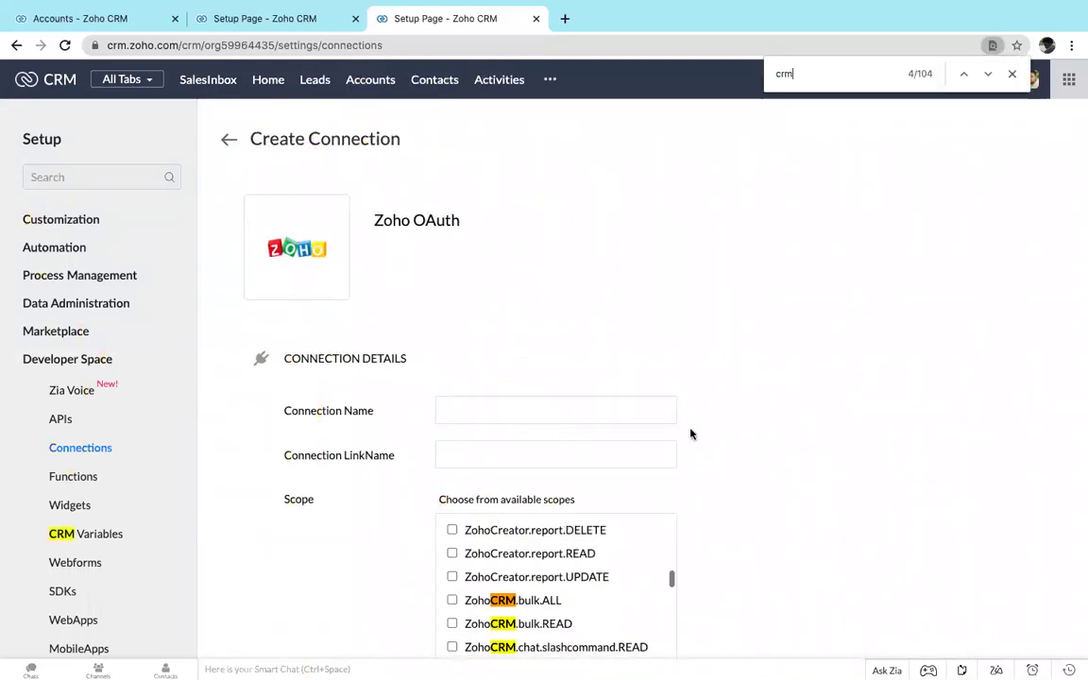
scroll(489, 568, "down", 3)
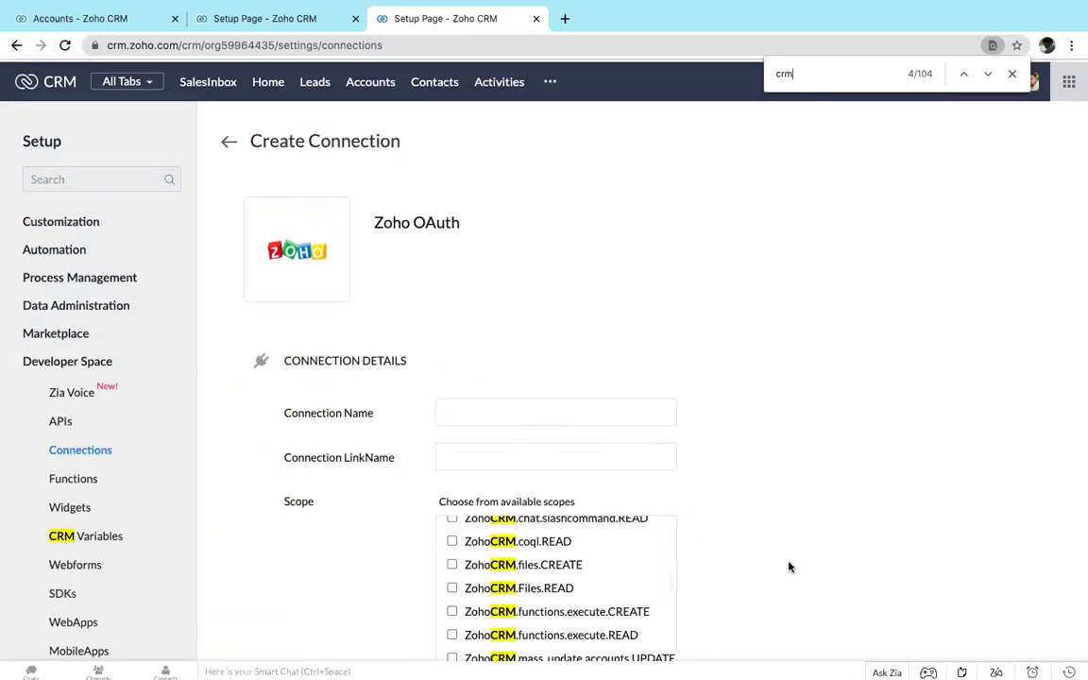
scroll(974, 511, "down", 3)
scroll(552, 418, "up", 2)
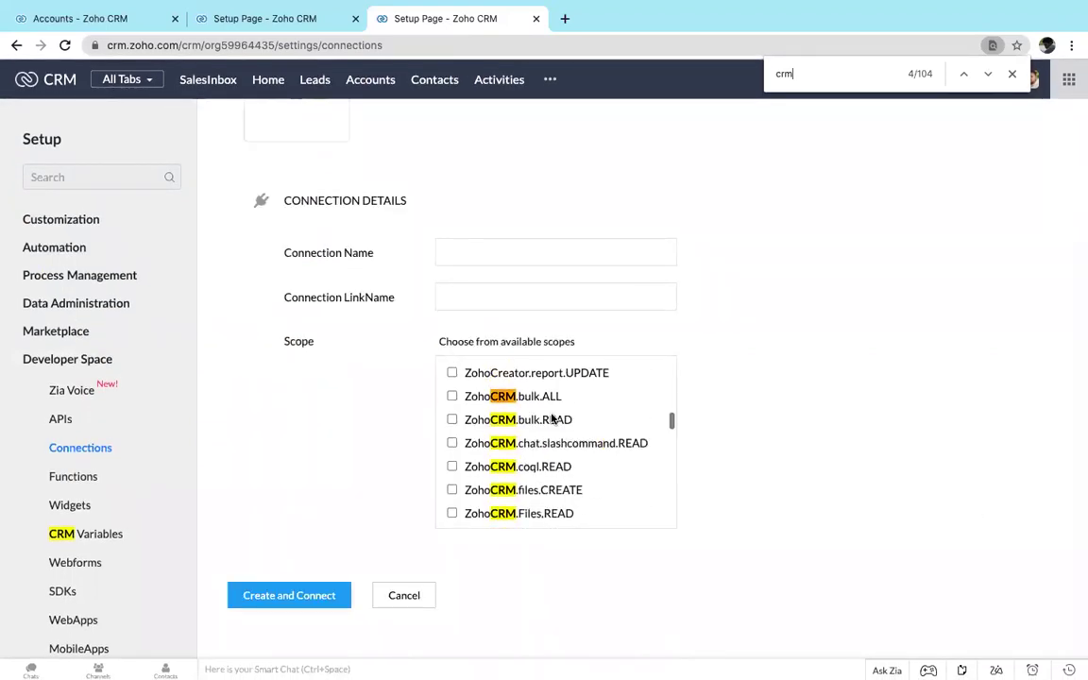
left_click(547, 397)
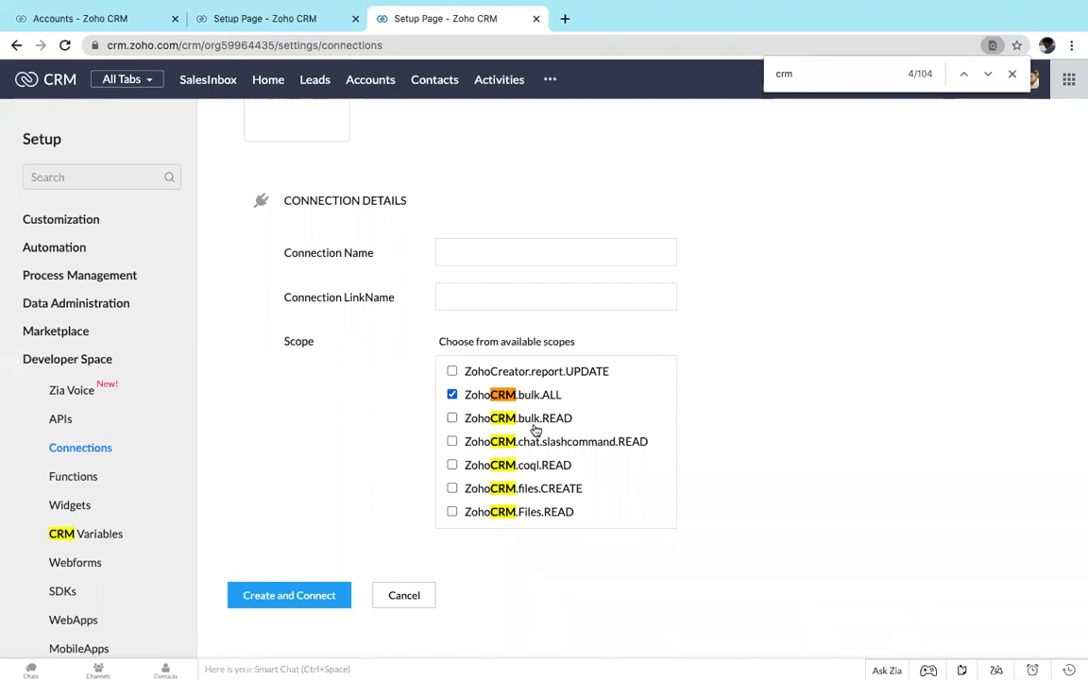
Step: Enable the ZohoCRM.modules.ALL and ZohoCRM.modules.accounts.ALL scopes for the connection
scroll(556, 461, "down", 2)
scroll(556, 461, "down", 1)
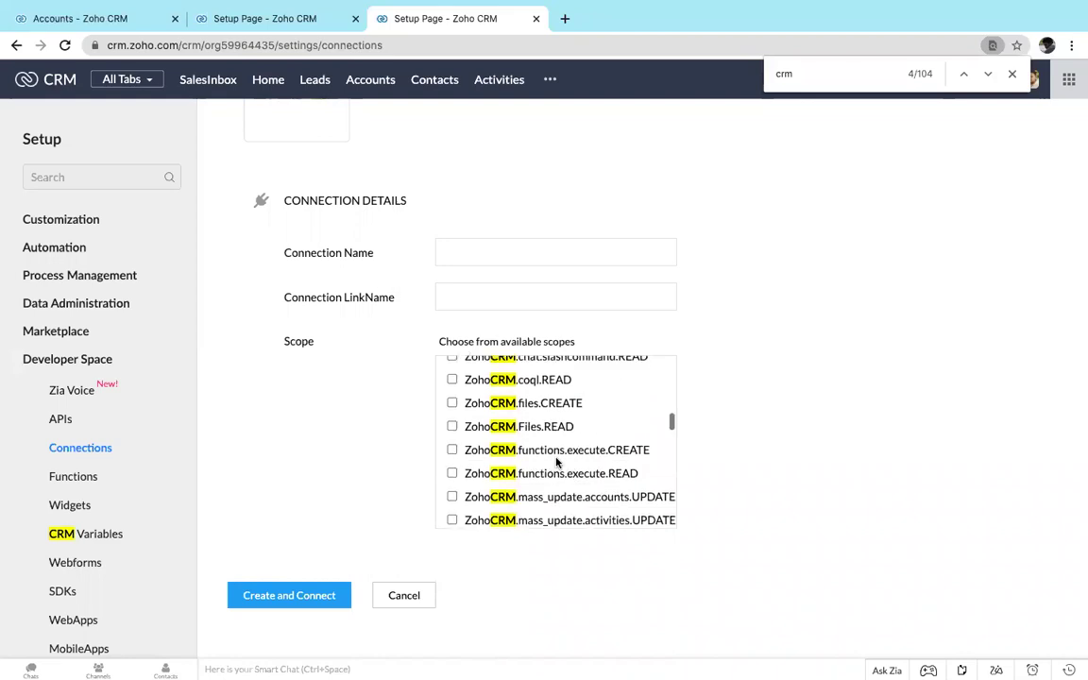
scroll(556, 461, "up", 3)
scroll(556, 461, "down", 3)
scroll(556, 461, "down", 5)
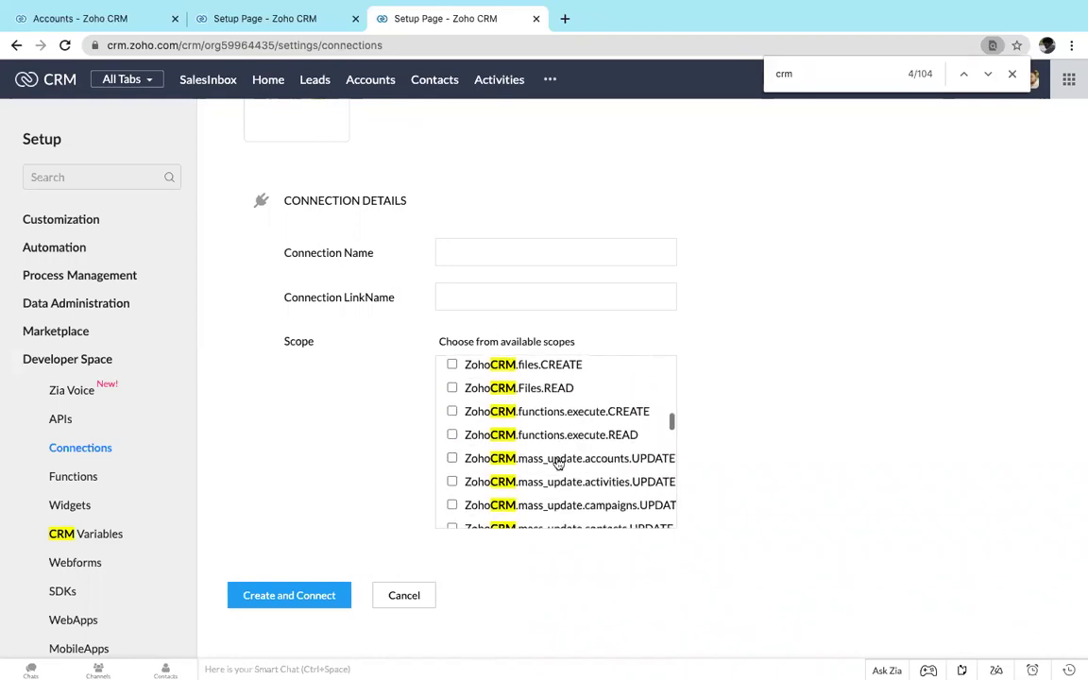
scroll(557, 461, "down", 3)
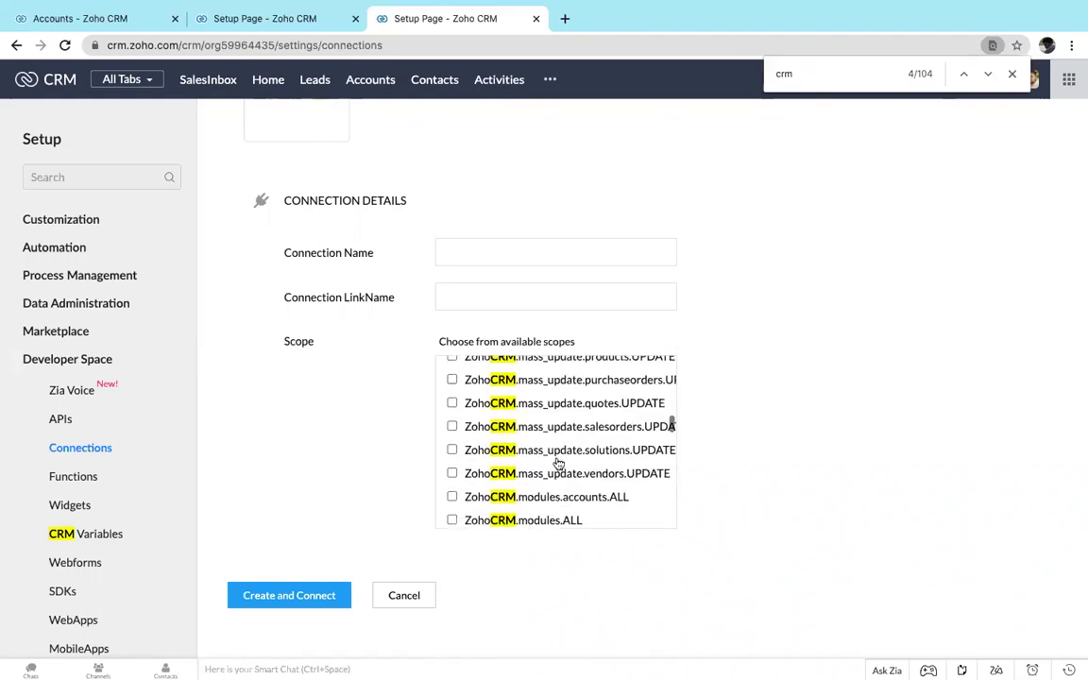
left_click(498, 470)
left_click(590, 453)
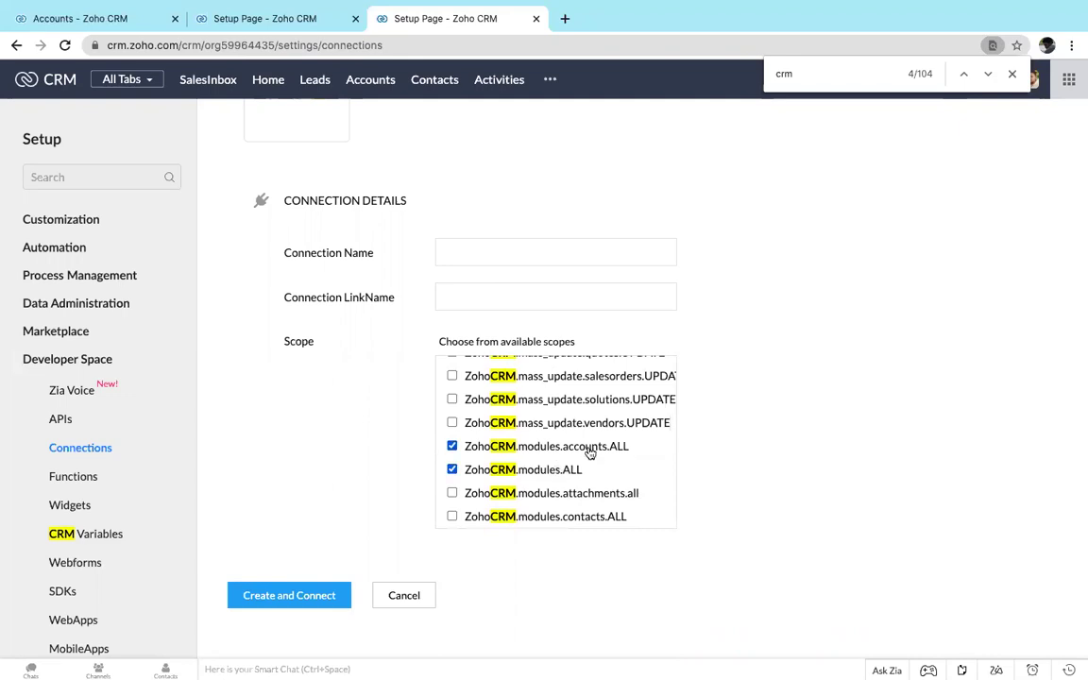
Step: Enable the ZohoCRM.modules ALL scopes for contacts, custom, deals, leads and notes
scroll(589, 453, "down", 1)
left_click(590, 452)
scroll(590, 455, "down", 1)
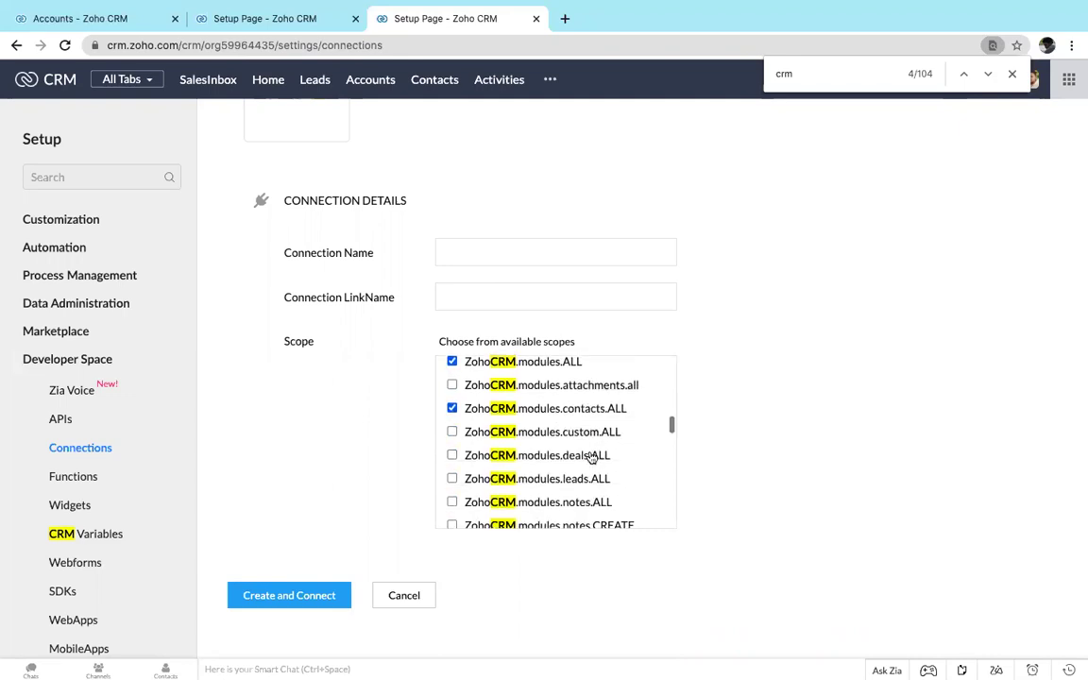
left_click(592, 458)
left_click(603, 431)
scroll(603, 432, "down", 1)
left_click(583, 421)
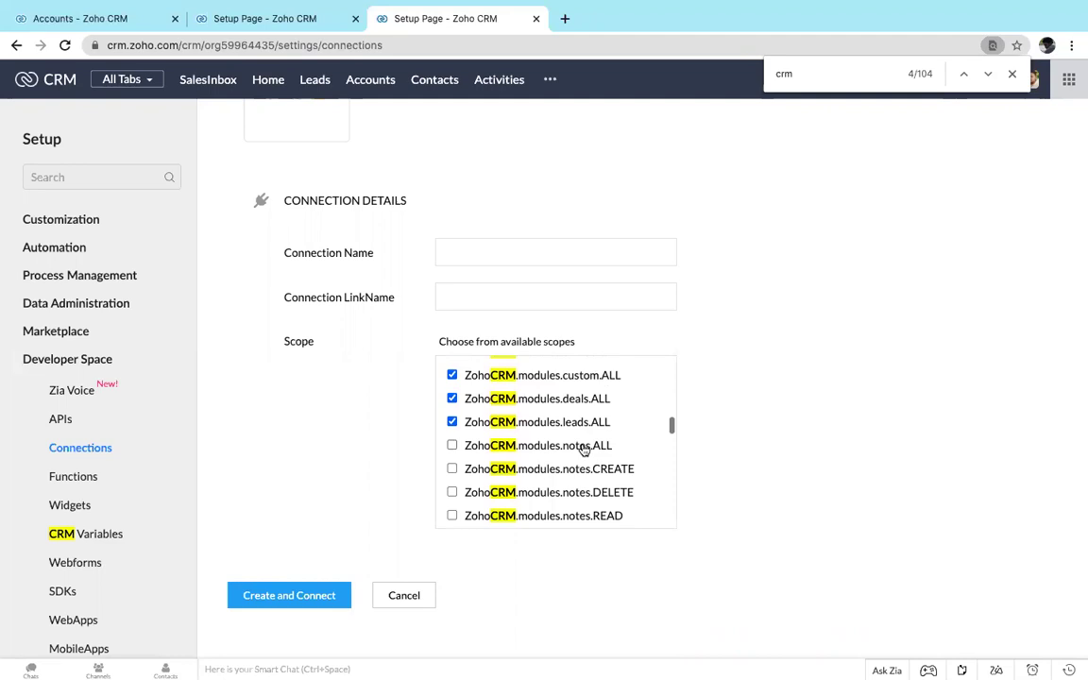
left_click(585, 448)
Step: Enable the ZohoCRM.notifications.ALL and ZohoCRM.org.ALL scopes for the connection
scroll(593, 452, "down", 1)
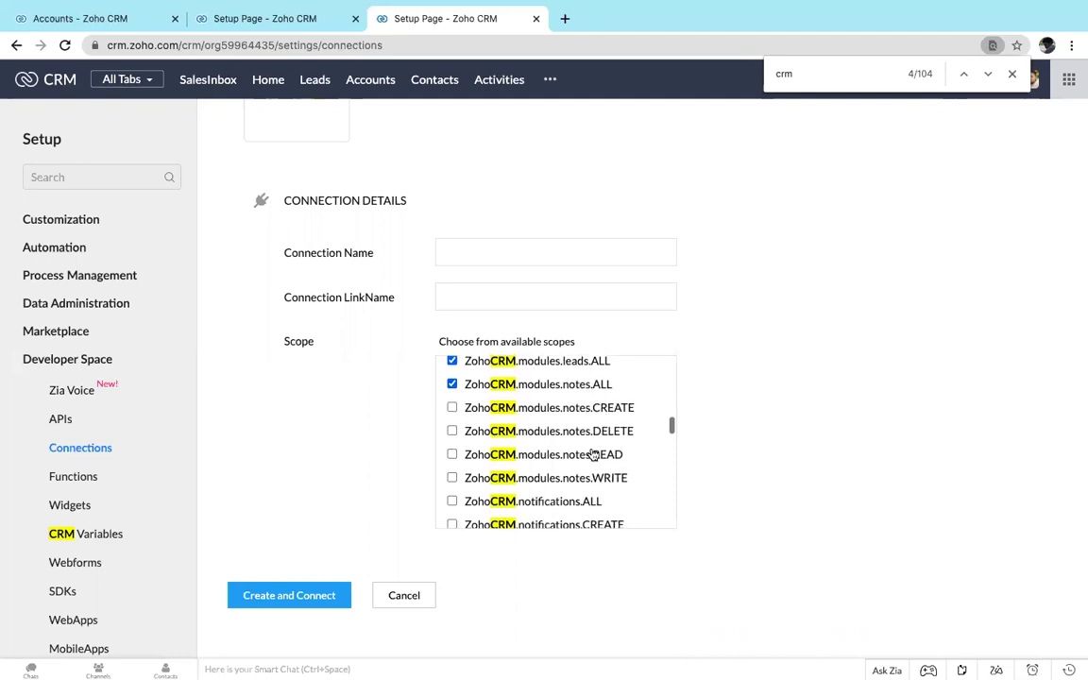
left_click(586, 501)
scroll(609, 465, "down", 3)
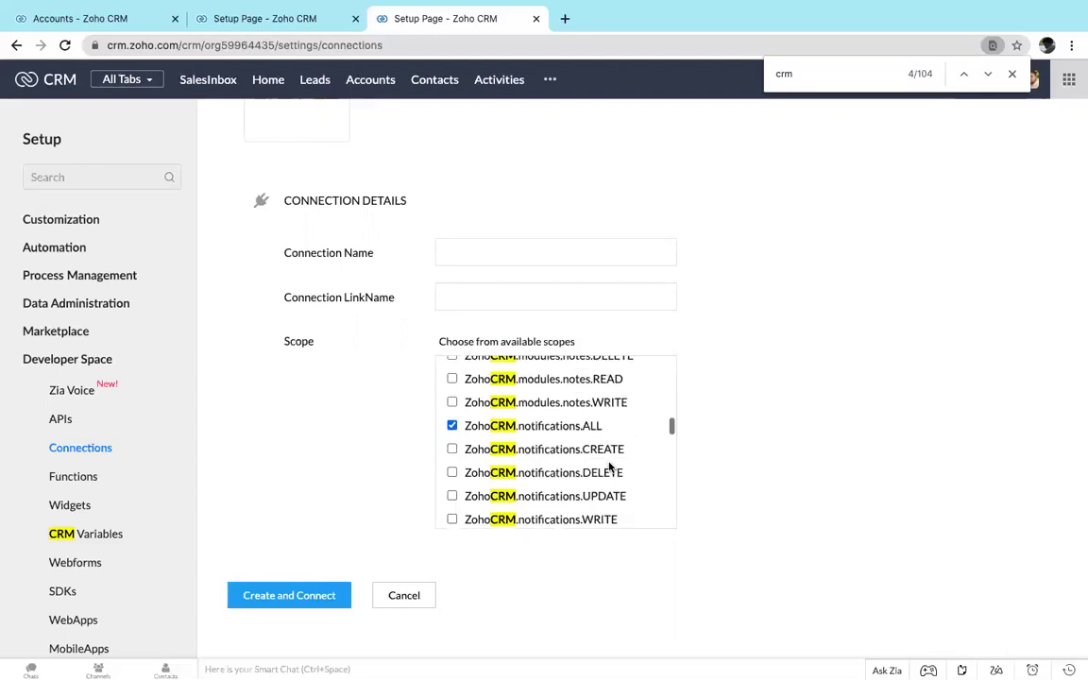
left_click(452, 475)
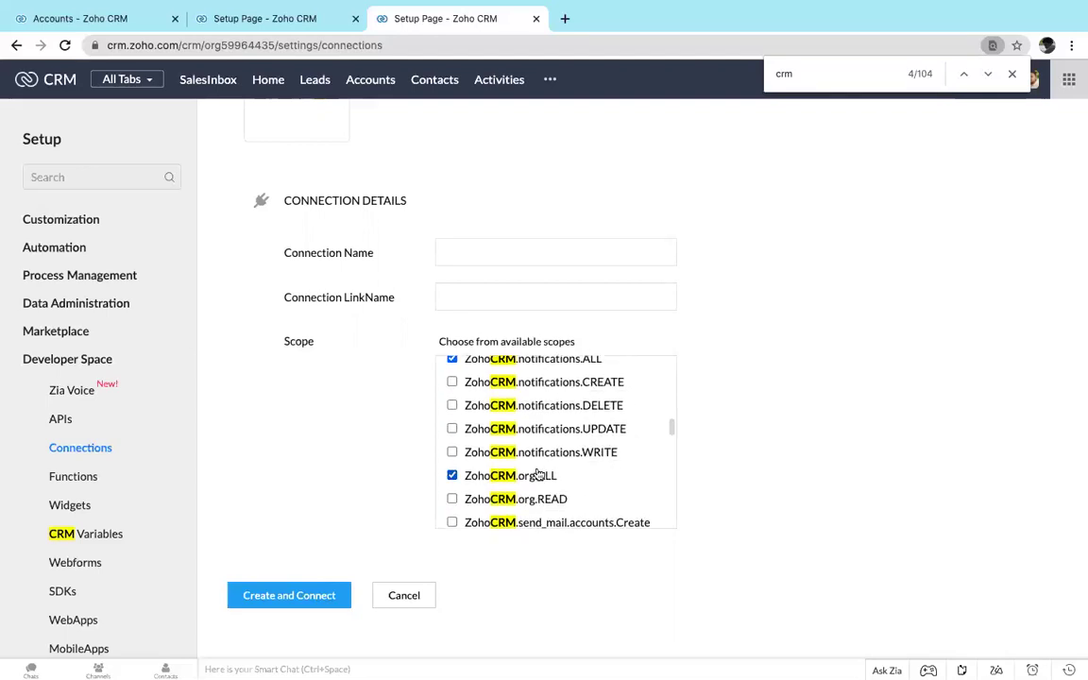
Step: Enable the ZohoCRM.settings.ALL scope plus the settings ALL scopes for custom_views and fields
scroll(472, 472, "down", 2)
scroll(538, 474, "down", 1)
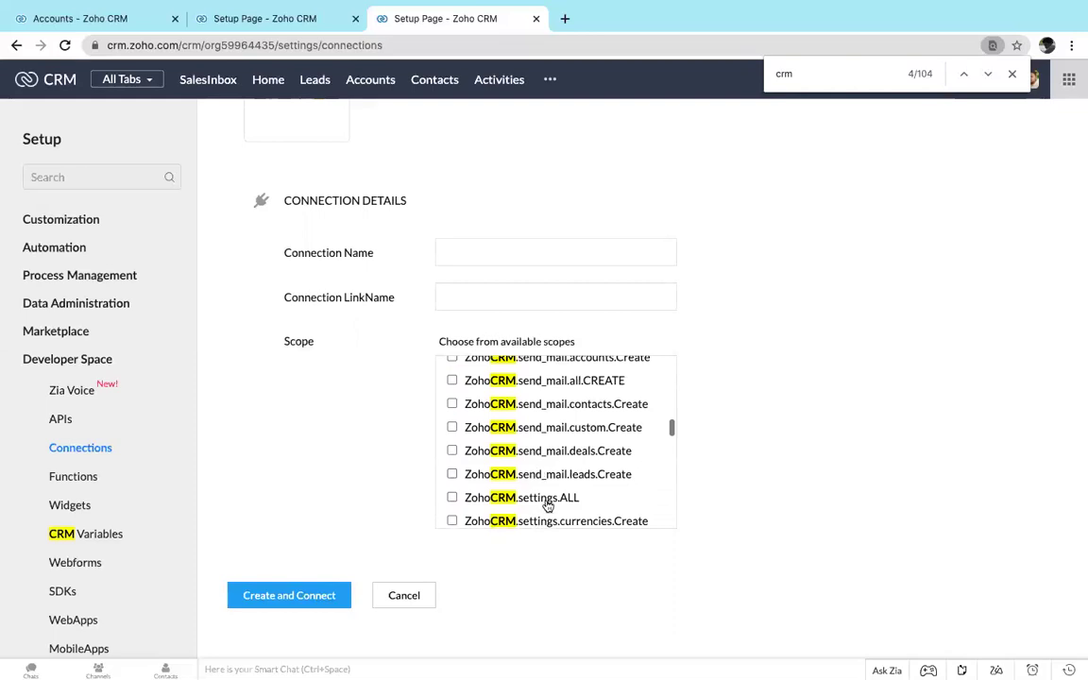
left_click(477, 498)
scroll(548, 507, "down", 1)
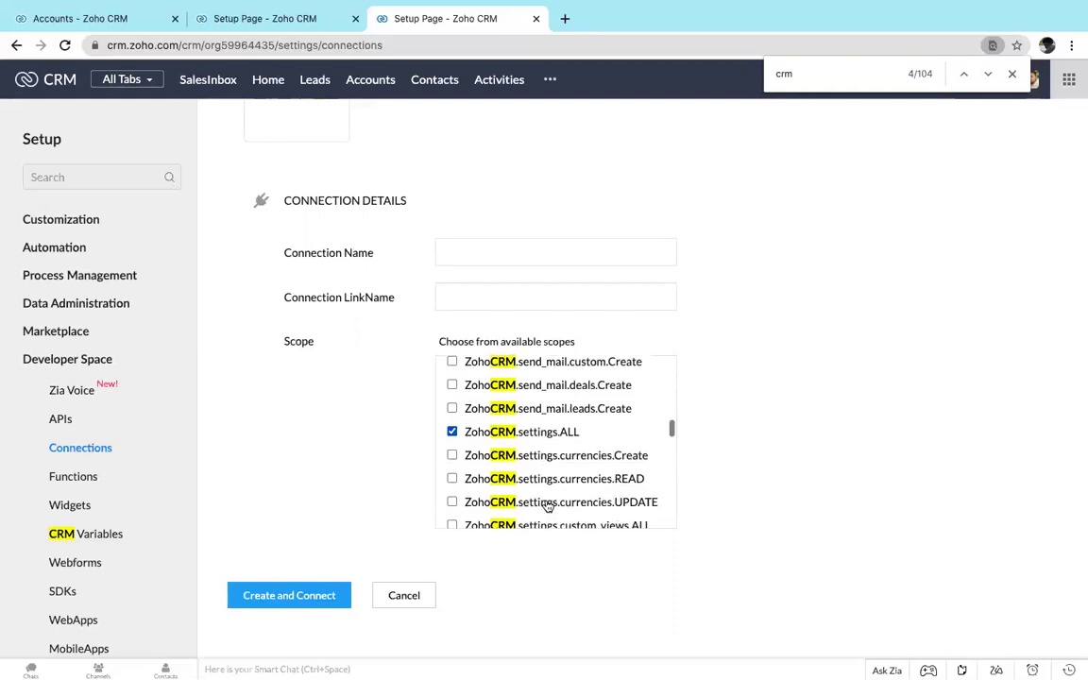
scroll(578, 515, "down", 1)
left_click(582, 466)
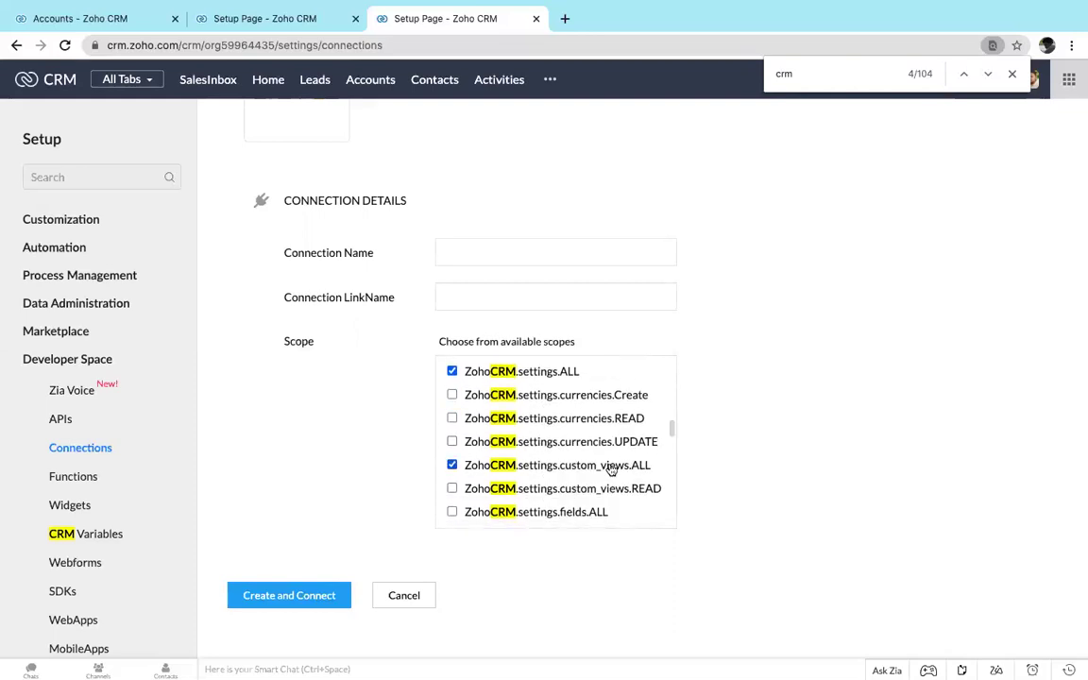
scroll(585, 472, "down", 1)
left_click(586, 472)
Step: Enable the ZohoCRM.settings.modules.ALL and ZohoCRM.settings.profiles.ALL scopes for the connection
scroll(587, 477, "down", 3)
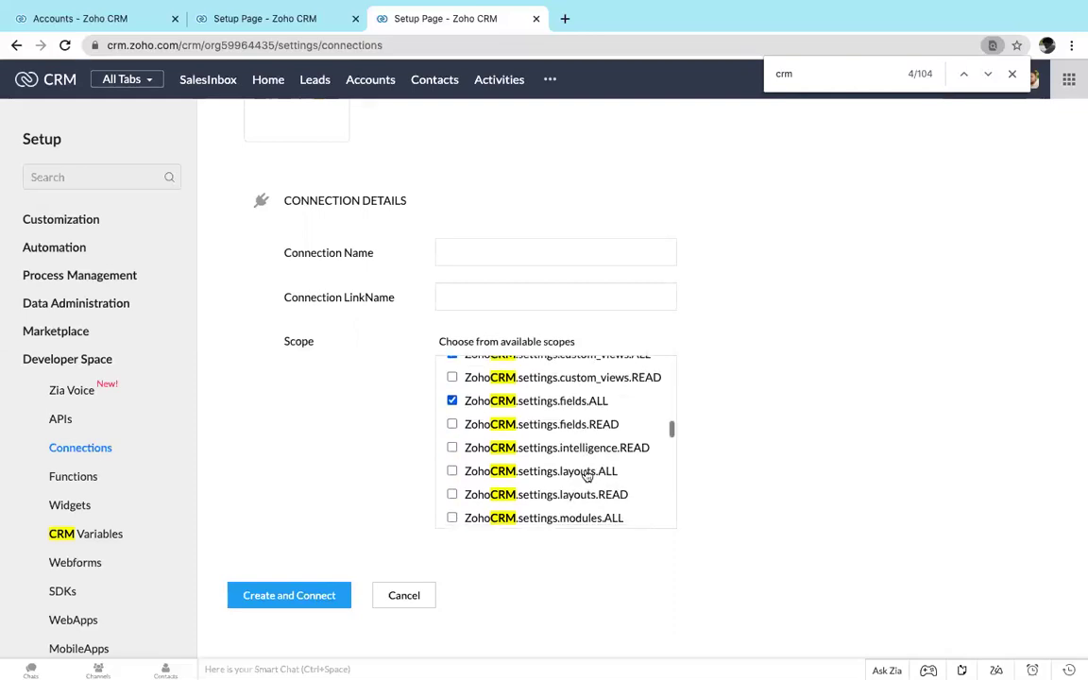
left_click(609, 490)
scroll(608, 487, "down", 1)
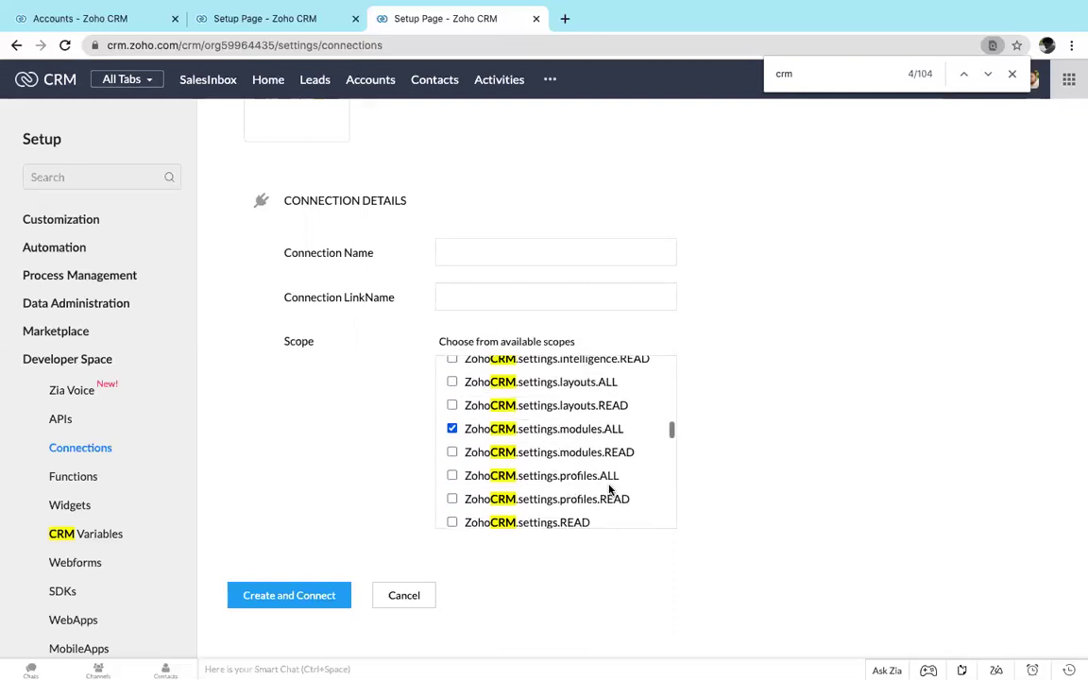
left_click(602, 484)
Step: Enable the ZohoCRM.settings ALL scopes for related_lists, roles, tags and territories
scroll(602, 486, "down", 2)
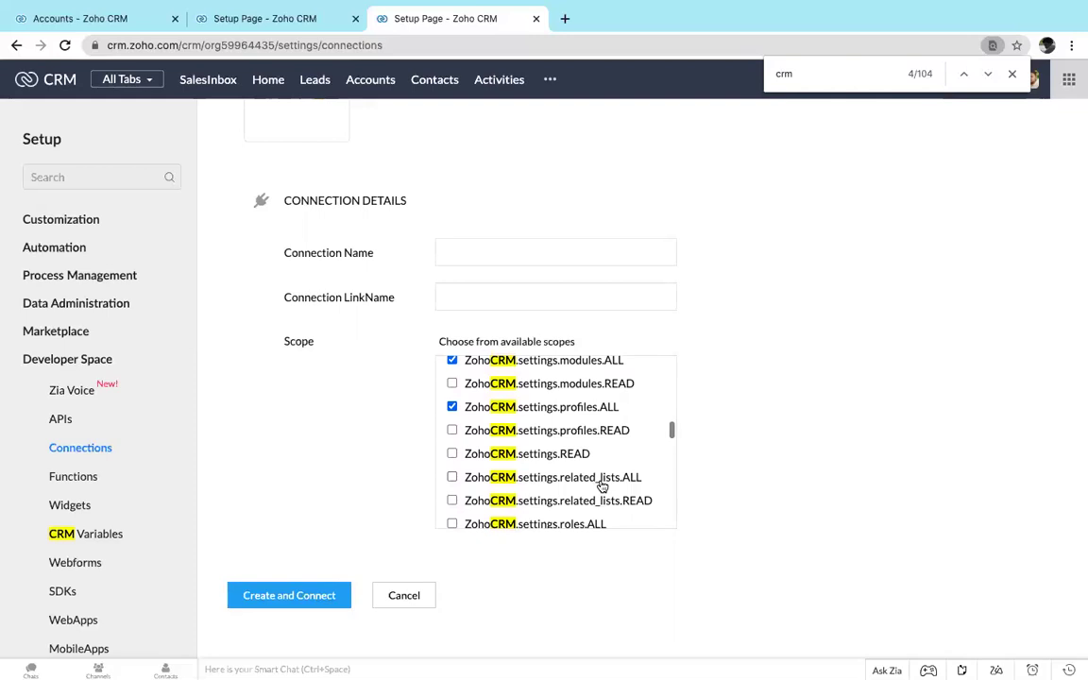
left_click(605, 483)
scroll(604, 482, "down", 2)
left_click(593, 457)
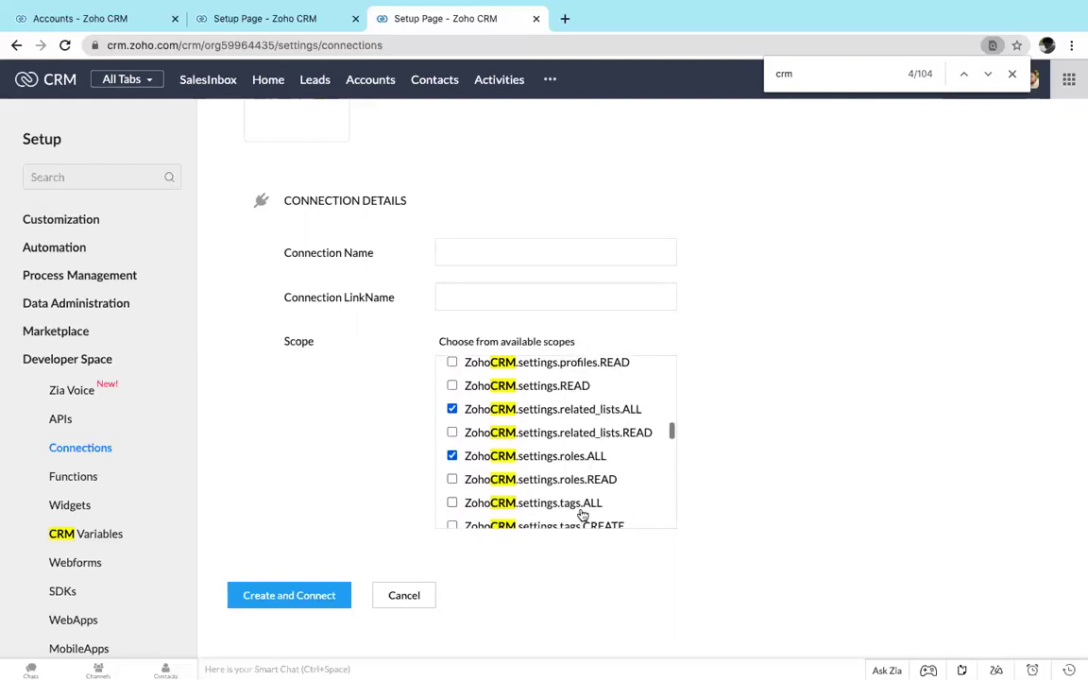
left_click(581, 510)
scroll(582, 510, "down", 2)
scroll(581, 512, "down", 4)
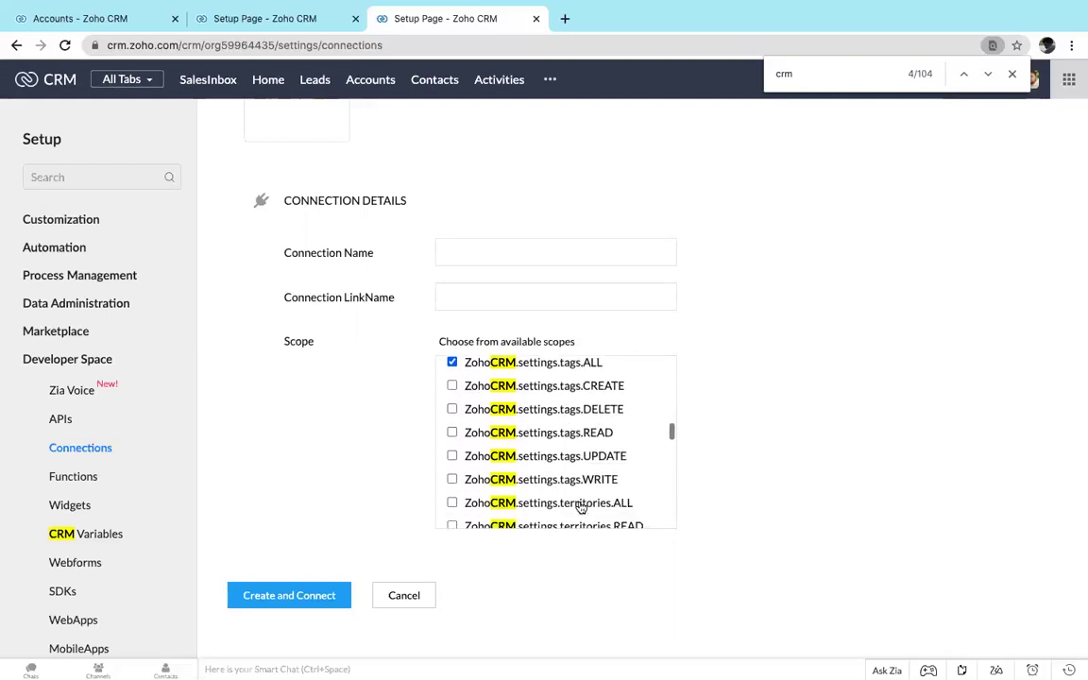
left_click(606, 463)
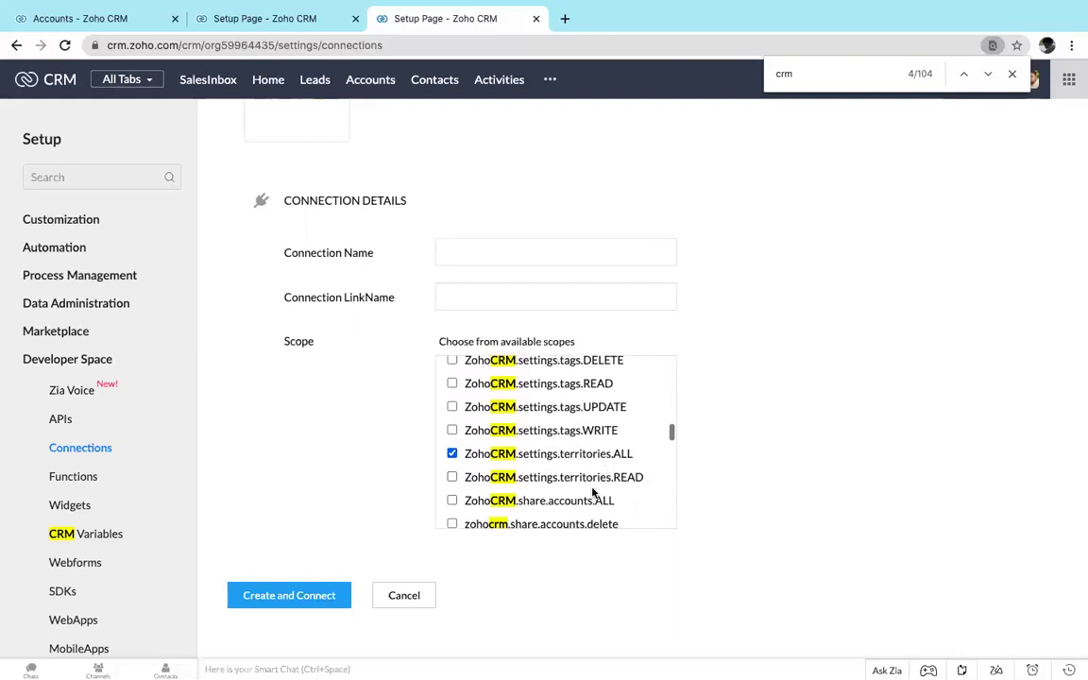
Step: Enable the ZohoCRM.share ALL scopes for accounts, campaigns, cases, contacts and custom
left_click(590, 501)
scroll(592, 502, "down", 3)
left_click(592, 498)
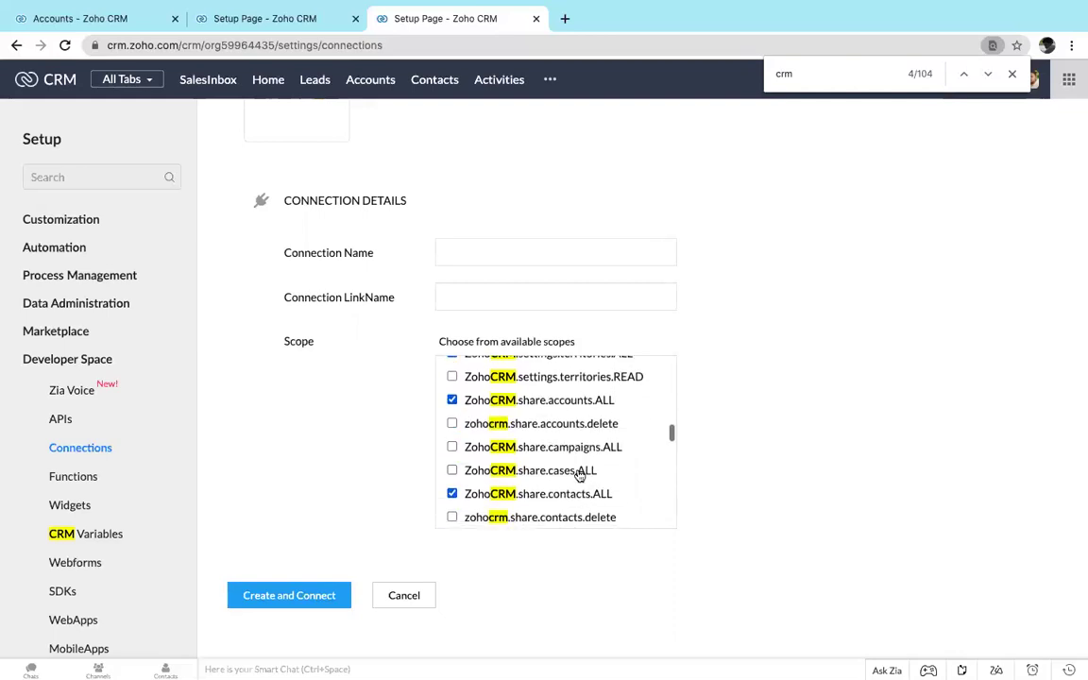
left_click(580, 473)
left_click(575, 448)
scroll(602, 450, "down", 3)
left_click(605, 447)
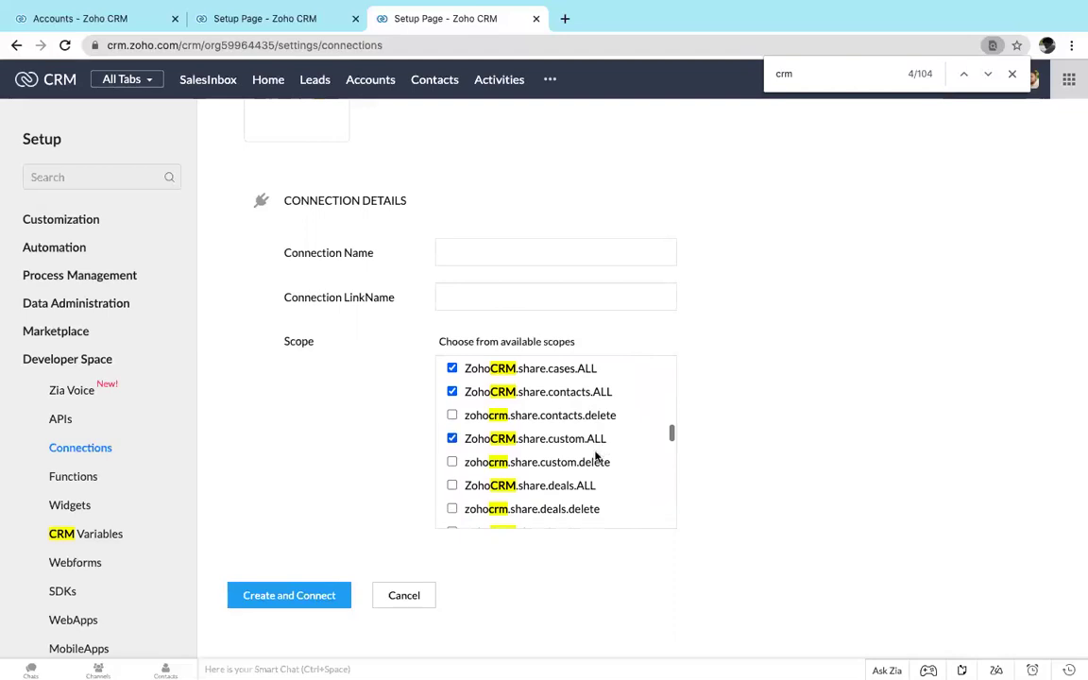
Step: Enable the ZohoCRM.share ALL scopes for deals, invoices, leads, pricebooks and products
left_click(573, 483)
scroll(574, 482, "down", 1)
left_click(574, 477)
left_click(570, 499)
scroll(571, 502, "down", 2)
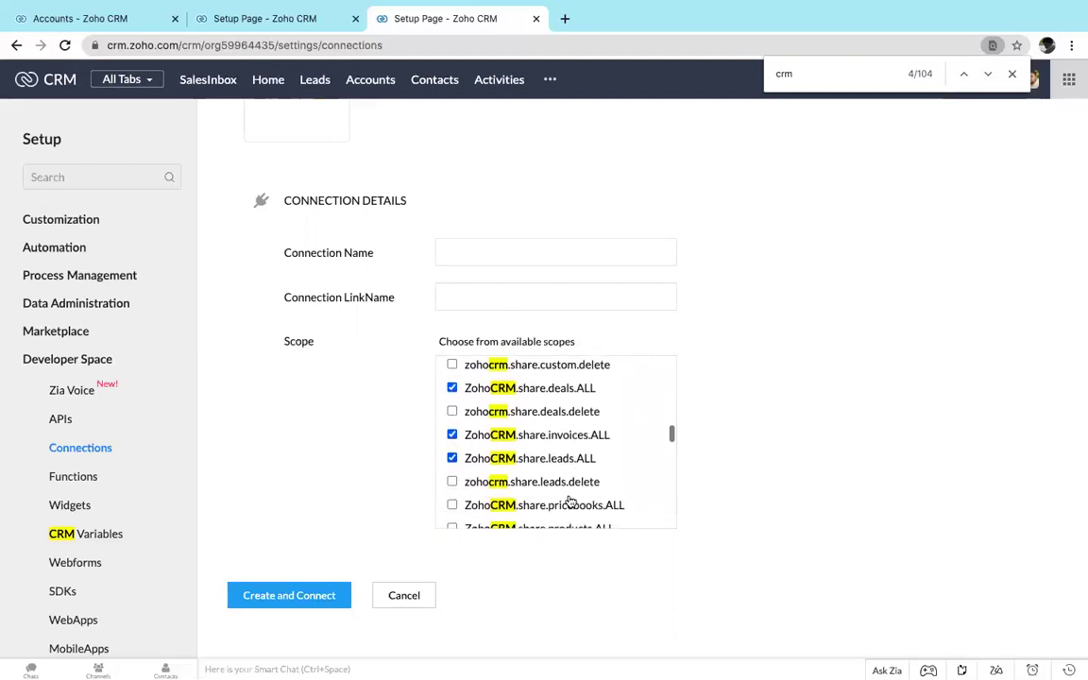
left_click(584, 495)
left_click(581, 515)
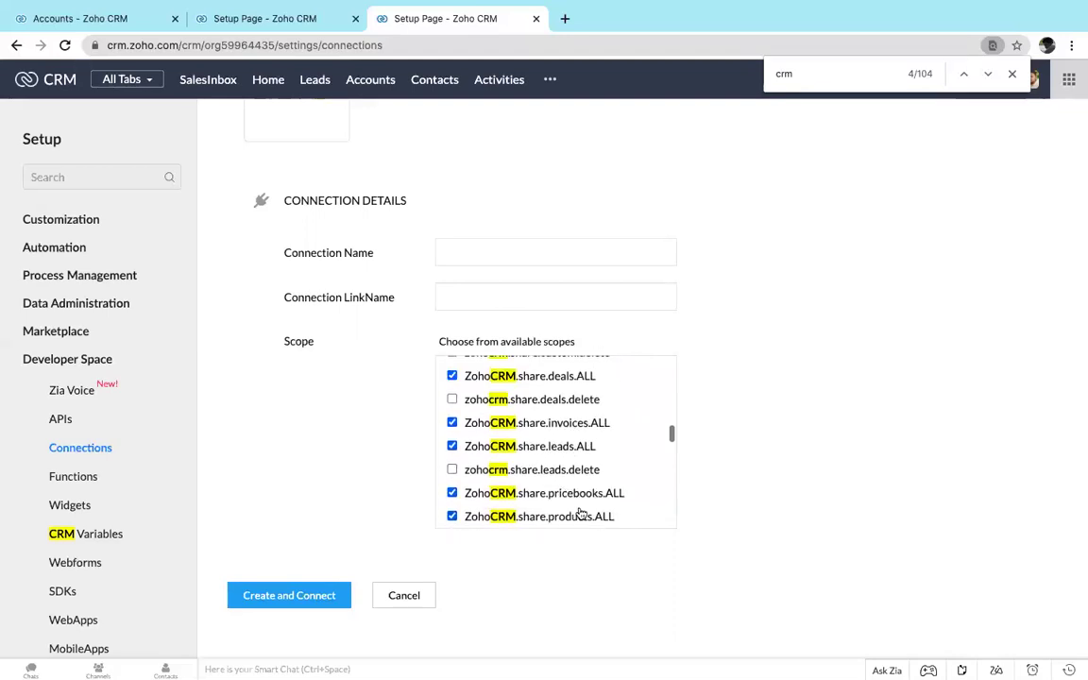
Step: Enable the ZohoCRM.share ALL scopes for purchaseorders, quotes, salesorders, solutions and vendors
scroll(581, 513, "down", 3)
left_click(600, 476)
left_click(609, 454)
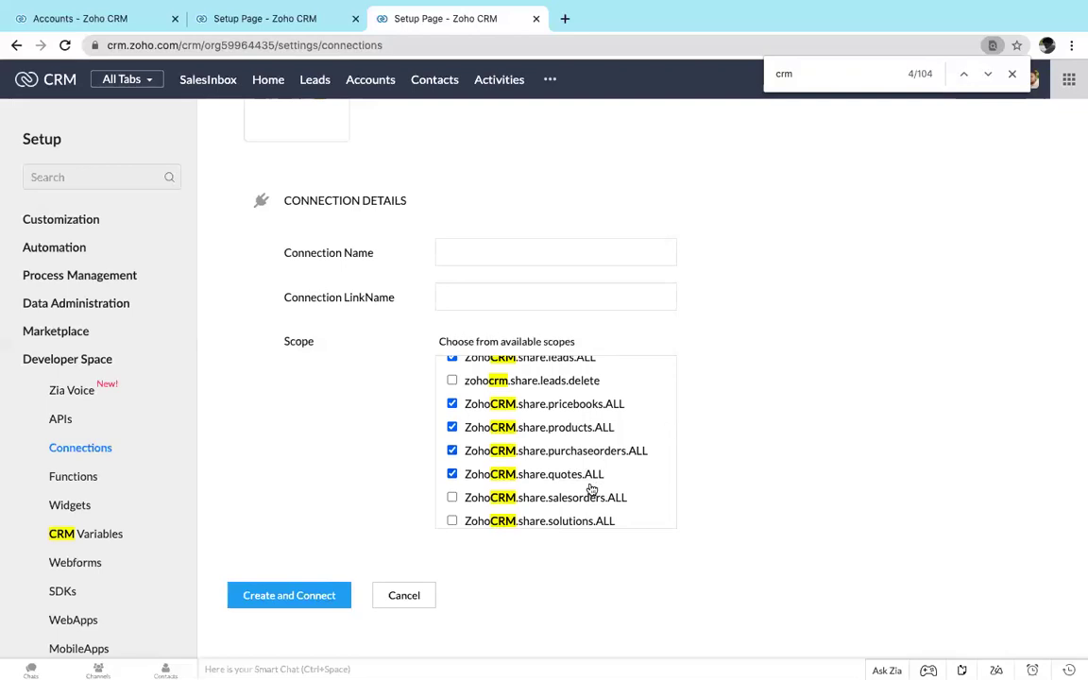
left_click(585, 499)
scroll(581, 510, "down", 1)
left_click(590, 474)
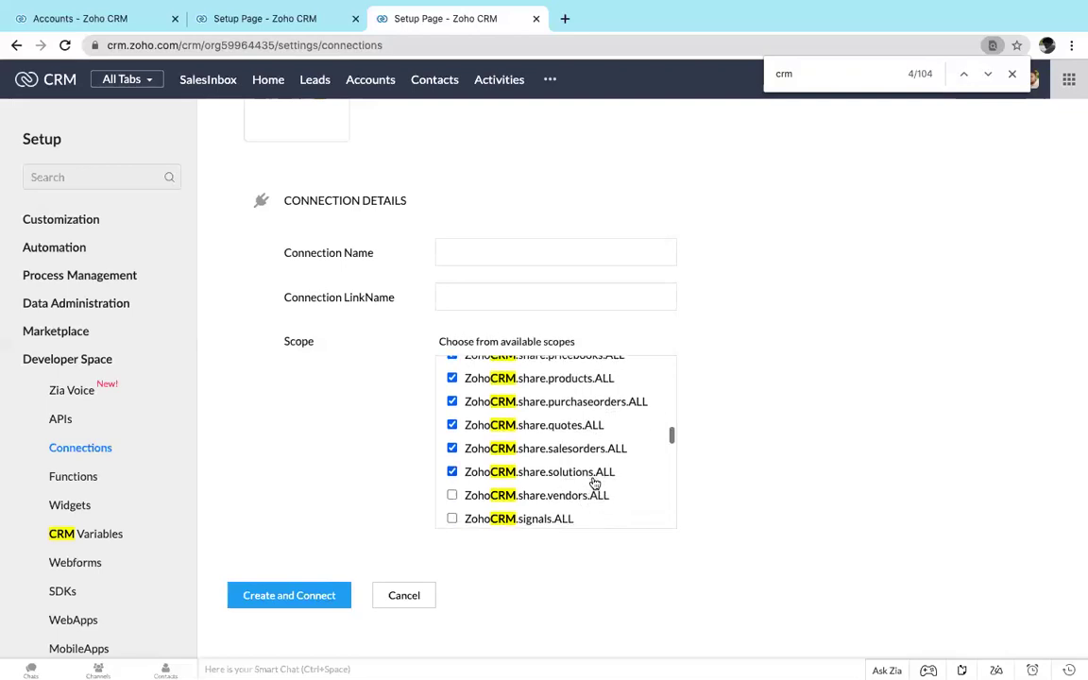
left_click(576, 497)
Step: Enable the ZohoCRM.signals.ALL and ZohoCRM.users.ALL scopes for the connection
left_click(561, 518)
scroll(559, 516, "down", 4)
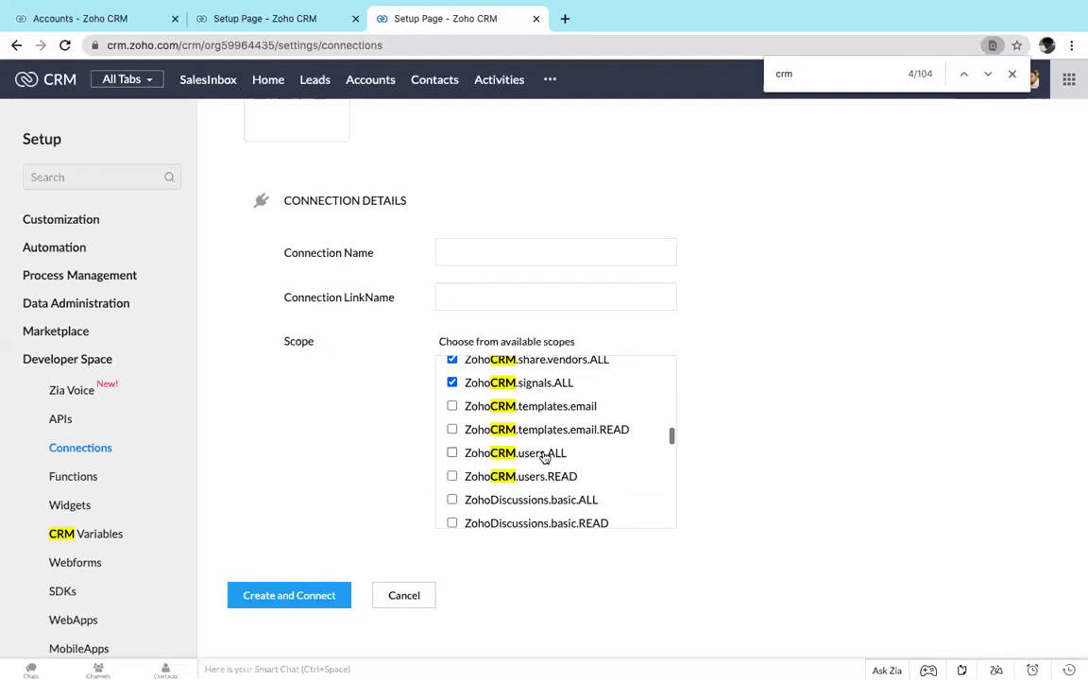
left_click(487, 453)
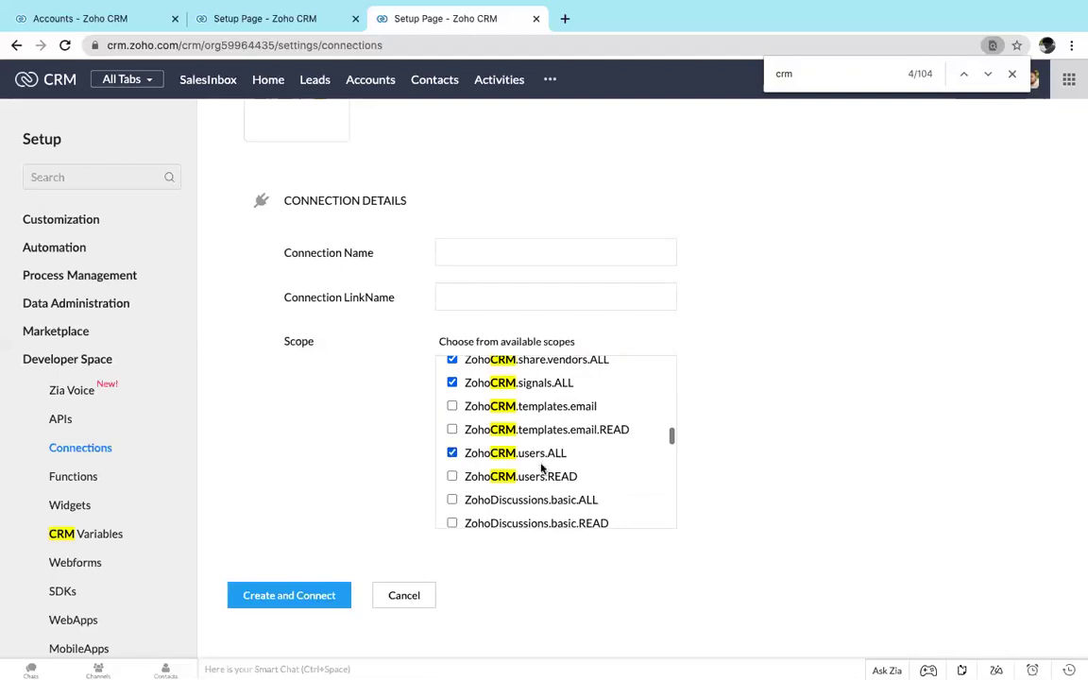
Step: Name the connection "Zoho CRM V2 API Connection"
left_click(489, 253)
type("Zoh")
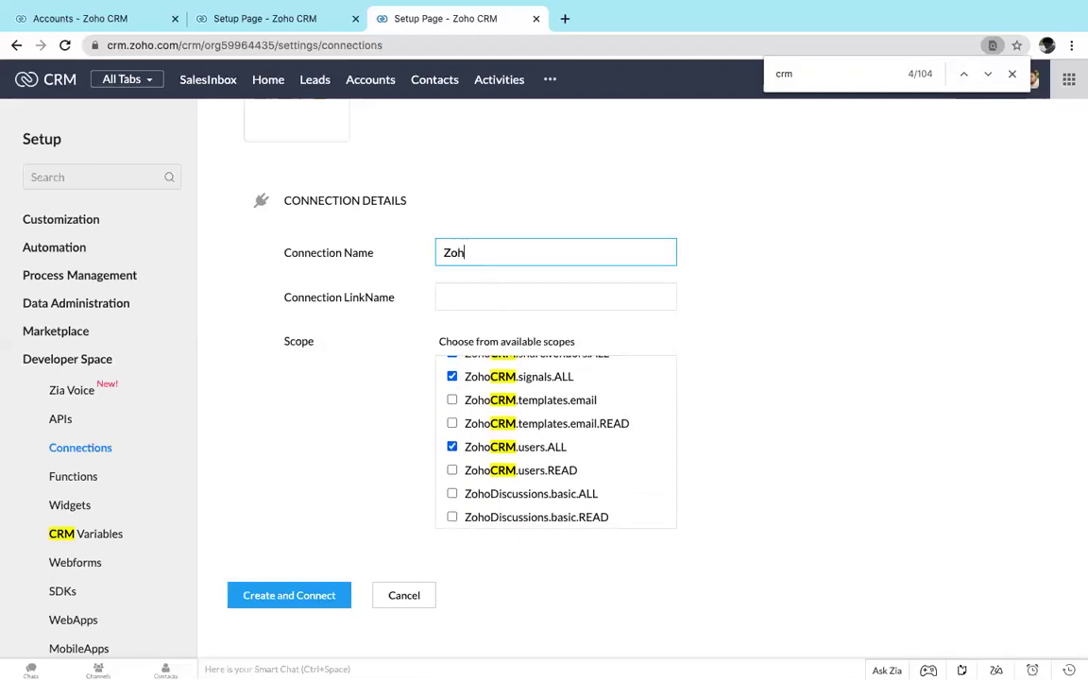
type("o CRMV")
type("V3")
type(" API Conn")
type("ectio")
type("n")
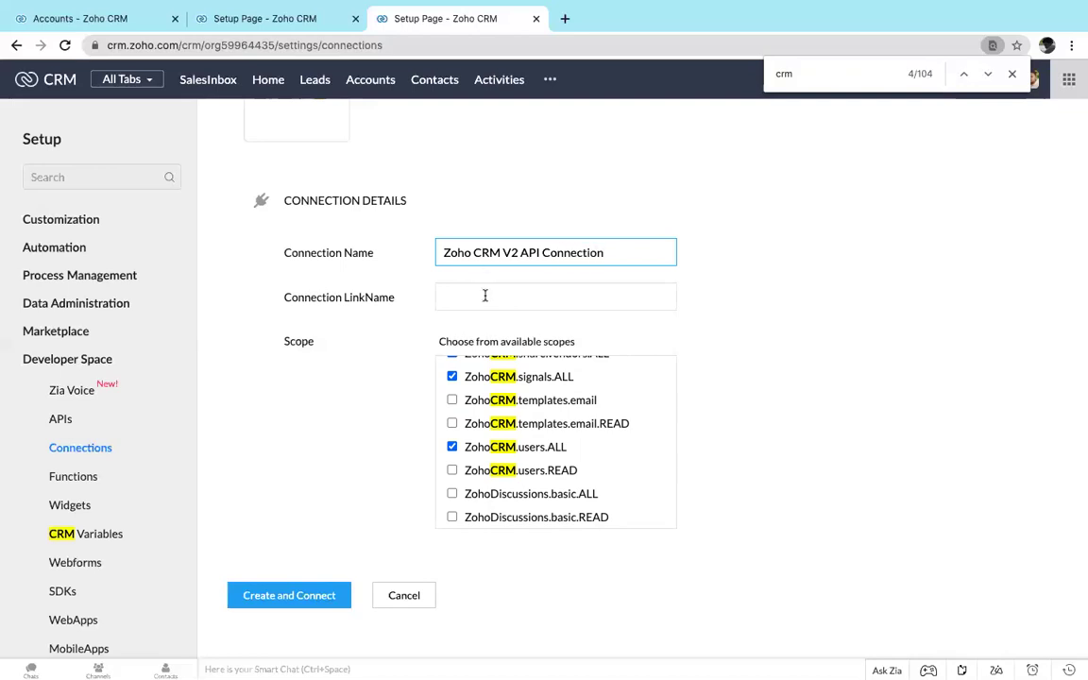
Step: Set the connection's link name to zoho_crm_v2_api_connection
left_click(485, 297)
type("zoho")
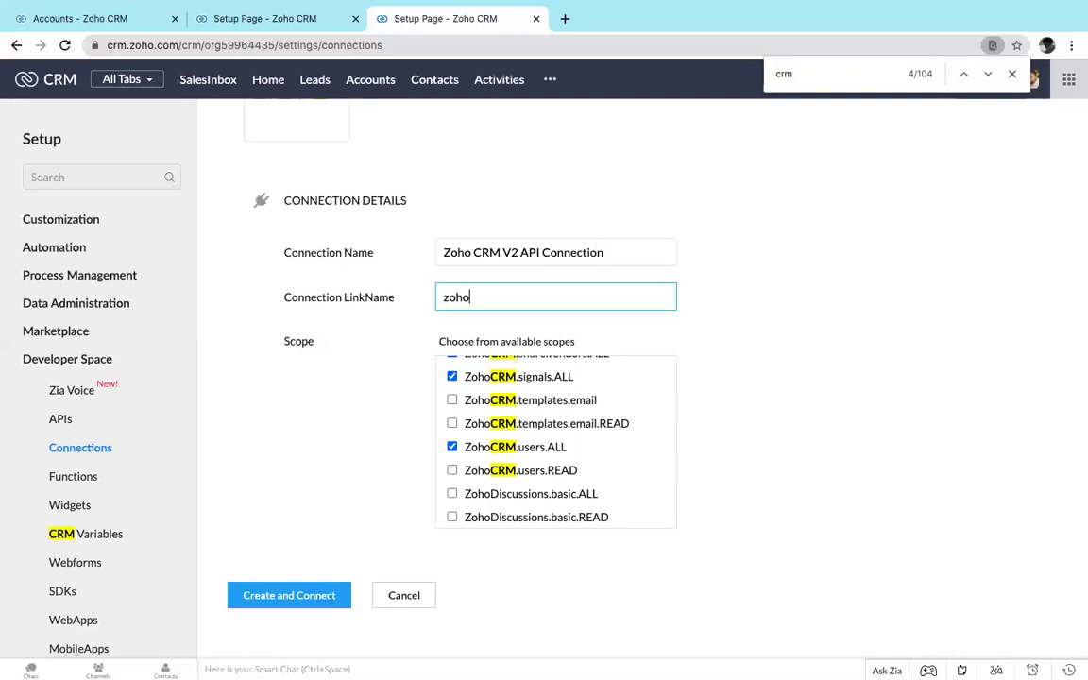
type("_crm_v2_api_connec")
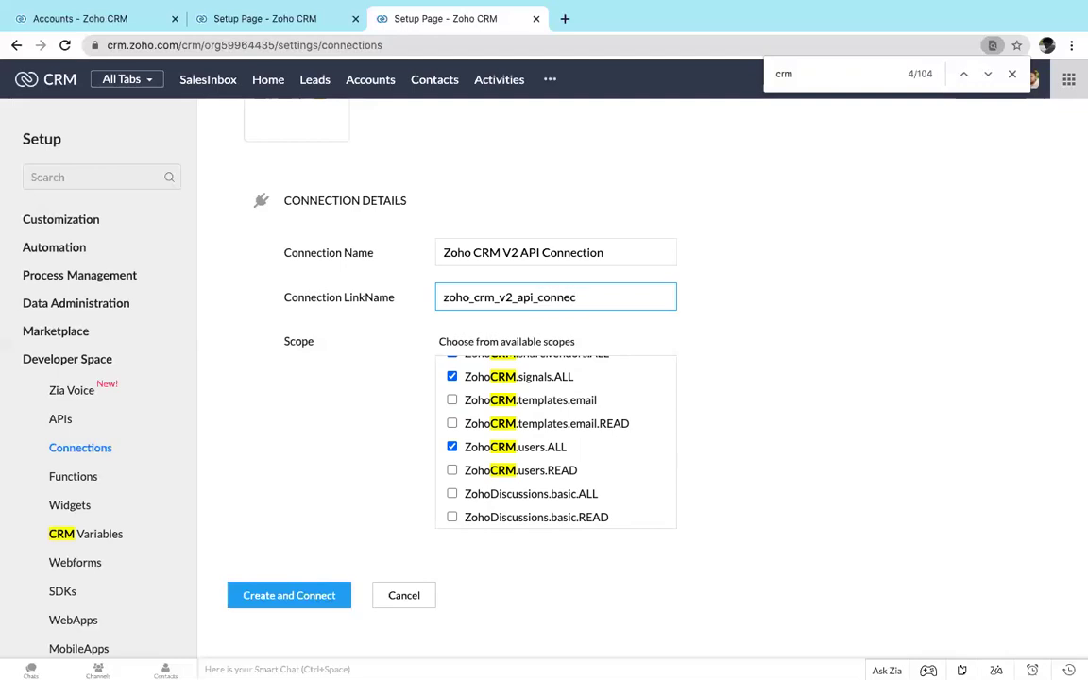
type("tion")
Step: Dismiss the in-page text search and submit the new connection for creation and authorization
left_click(300, 606)
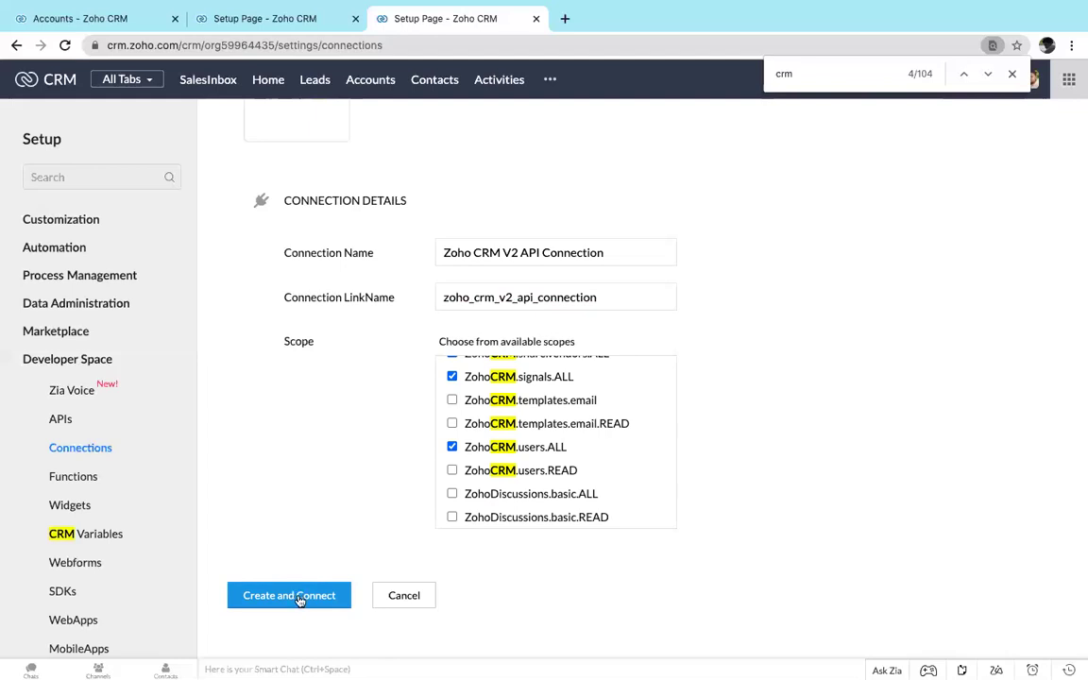
left_click(1012, 74)
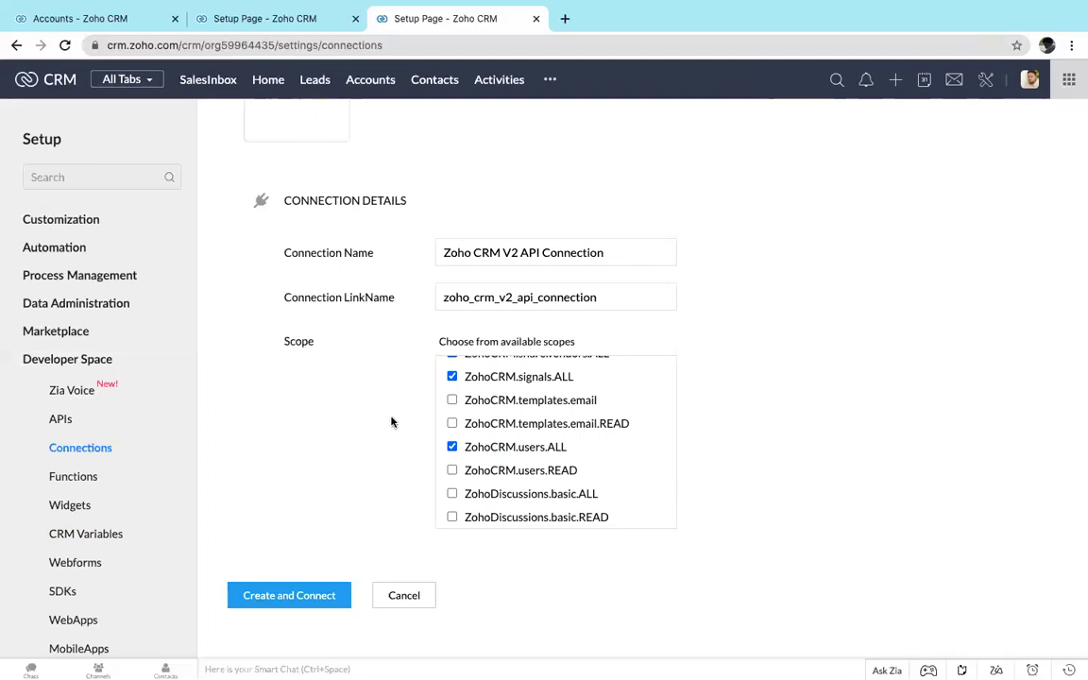
scroll(391, 420, "up", 3)
scroll(391, 421, "down", 3)
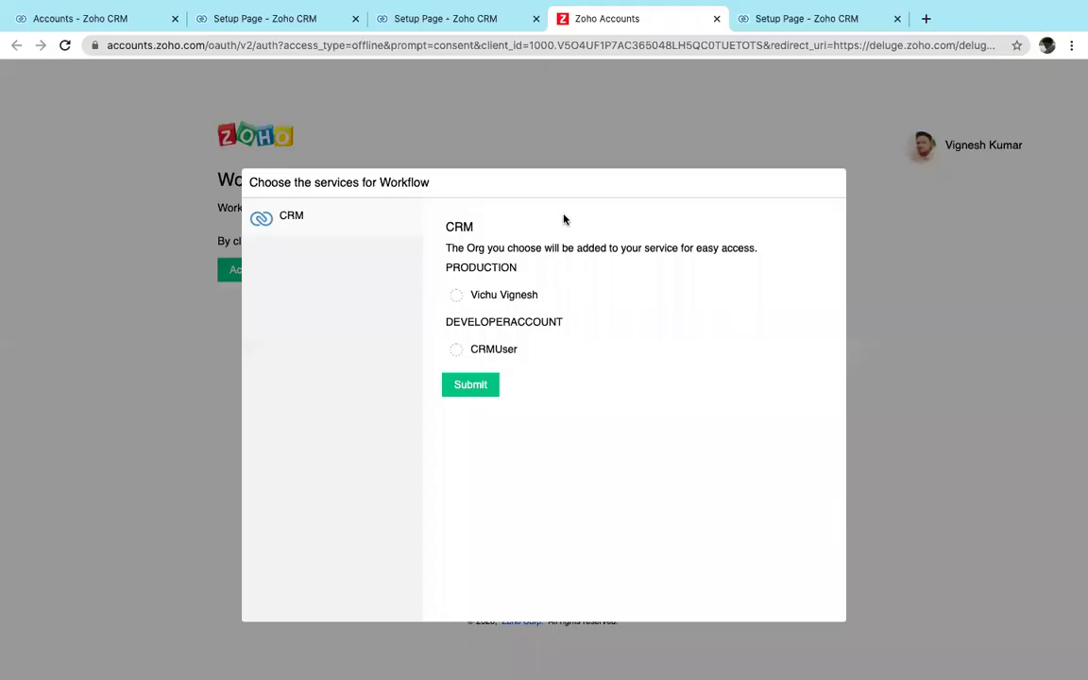
Step: Choose the production CRM organization for Workflow and accept the requested access permissions
left_click(506, 298)
left_click(483, 387)
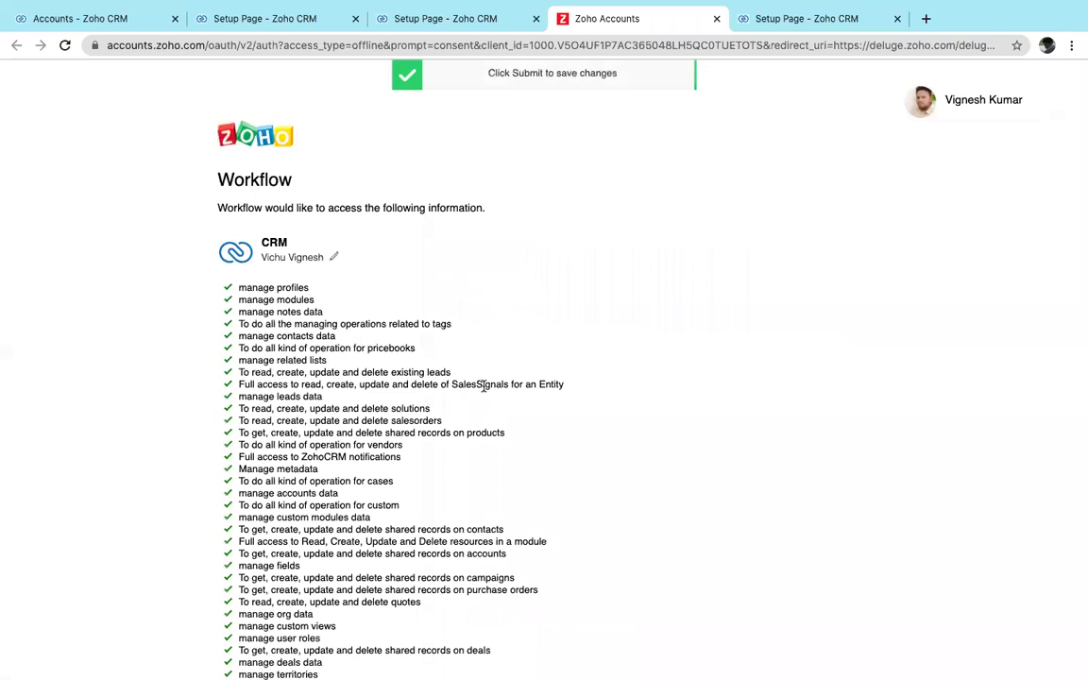
scroll(355, 508, "down", 3)
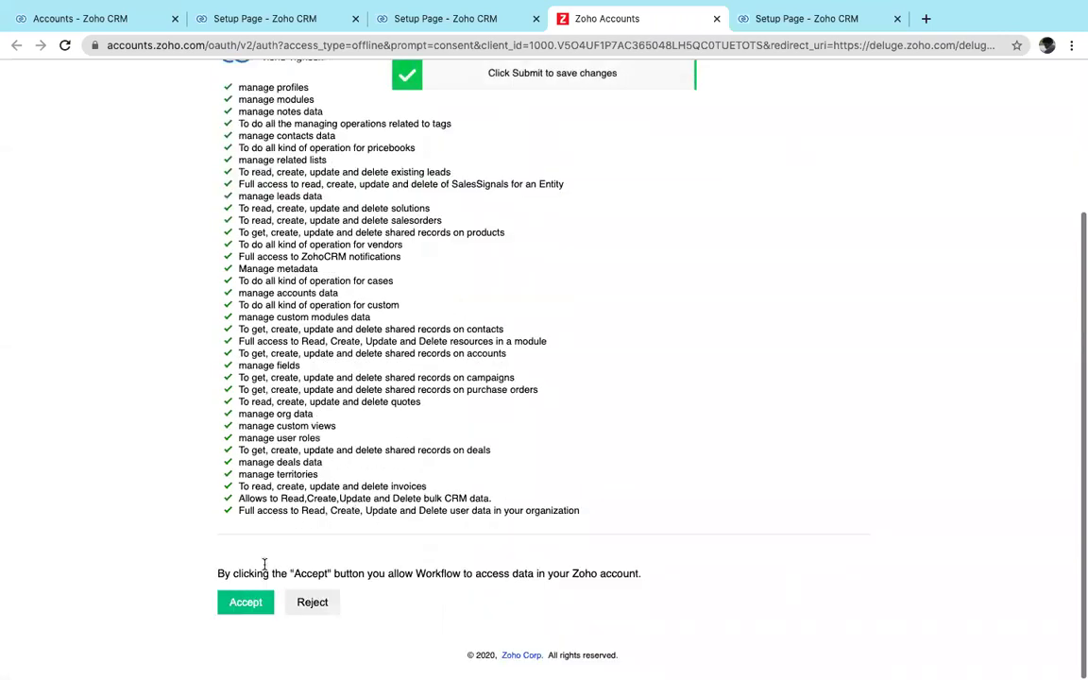
left_click(253, 602)
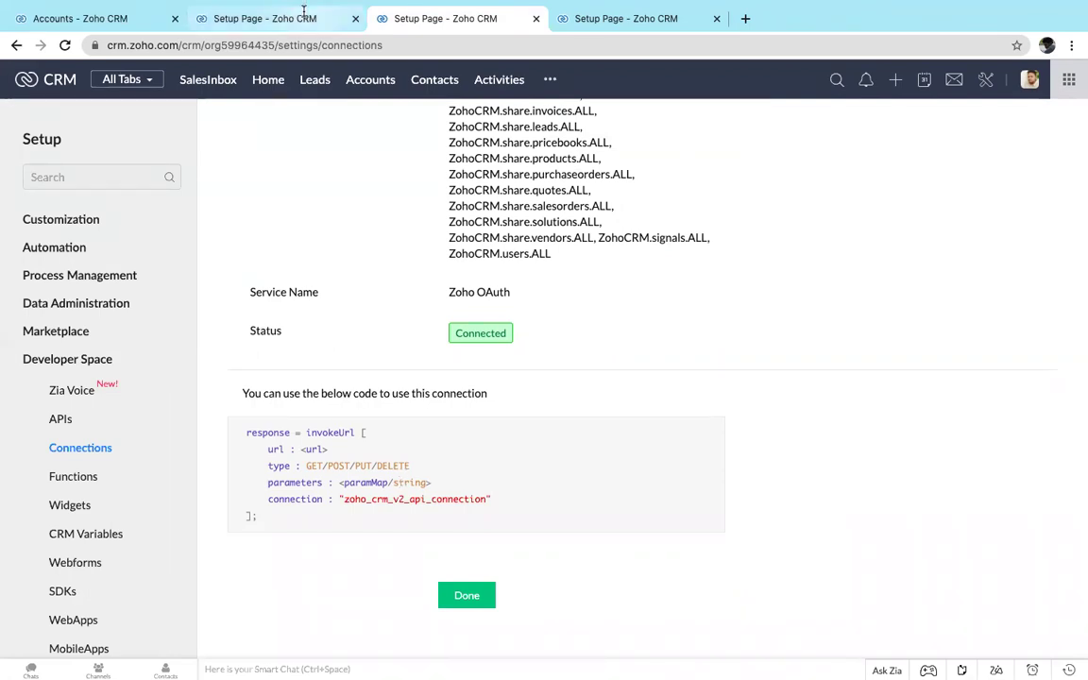
left_click(274, 16)
key("ctrl+Left")
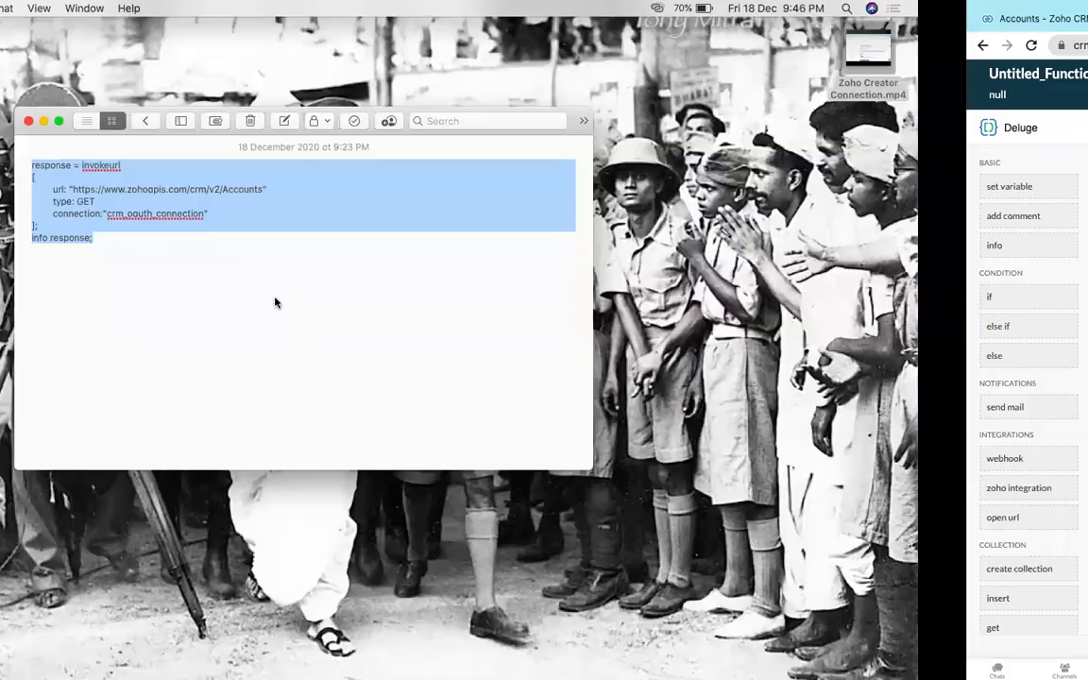
key("ctrl+Right")
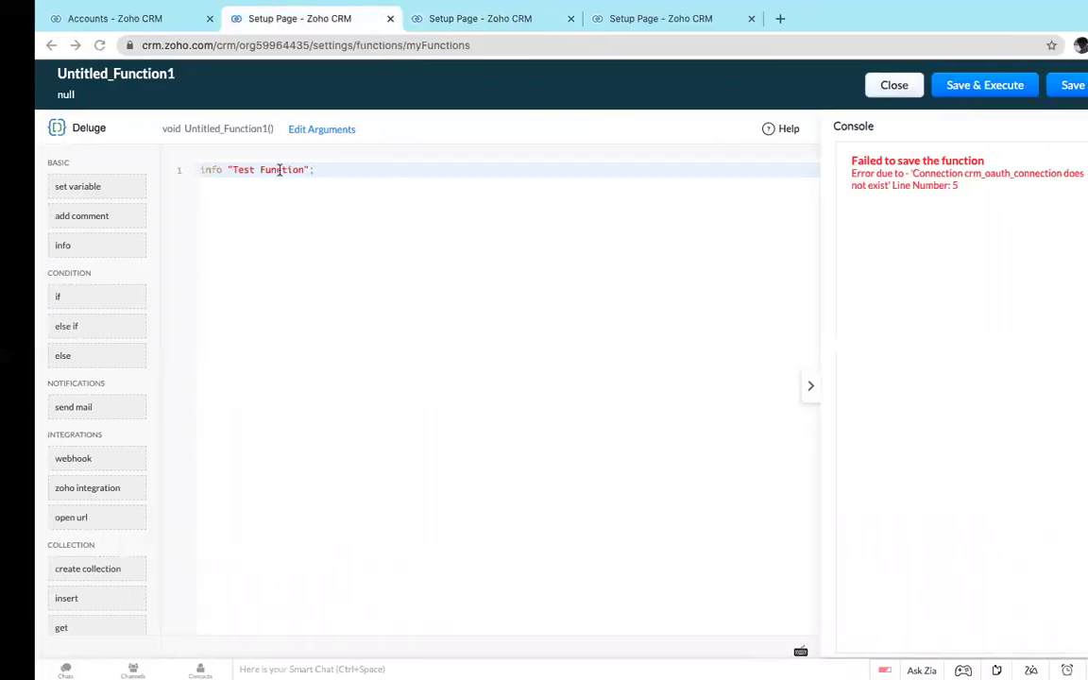
left_click(288, 186)
type("response = invokeurl [     url: \"https://www.zohoapis.com/crm/v2/Accounts\"     type: GET     connection:\"crm_oauth_connection\" ]; info response;")
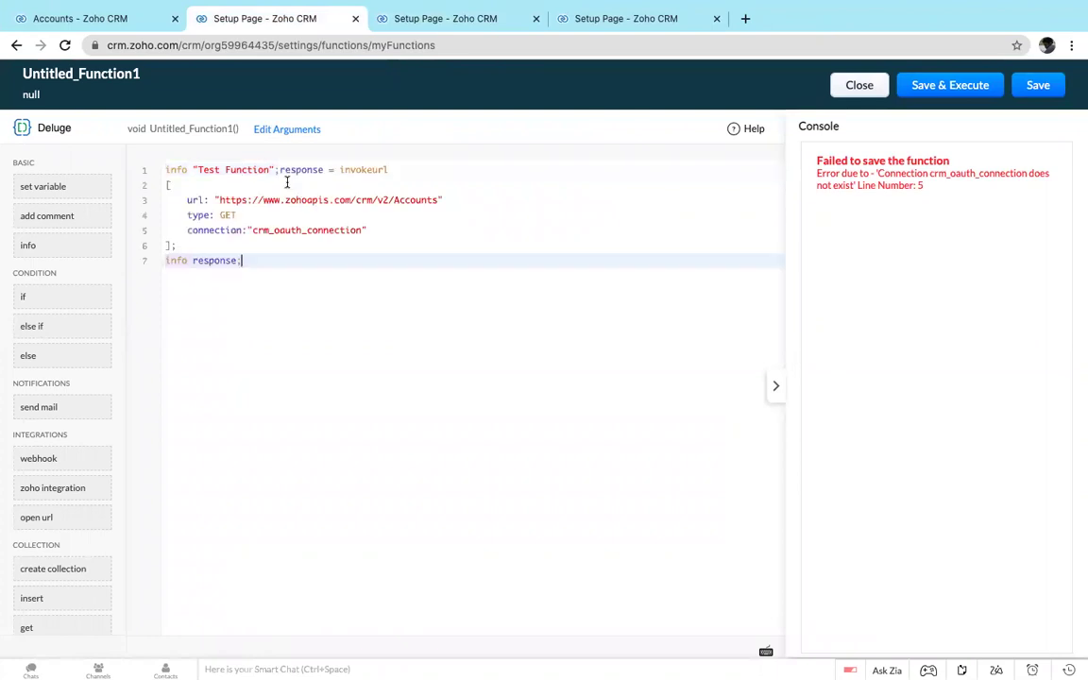
key("super+a")
type("response = invokeurl [     url: \"https://www.zohoapis.com/crm/v2/Accounts\"     type: GET     connection:\"crm_oauth_connection\" ]; info response;")
Step: Copy the link name zoho_crm_v2_api_connection from the connection's sample code and use it as the connection in the function's invokeurl call
left_click(423, 21)
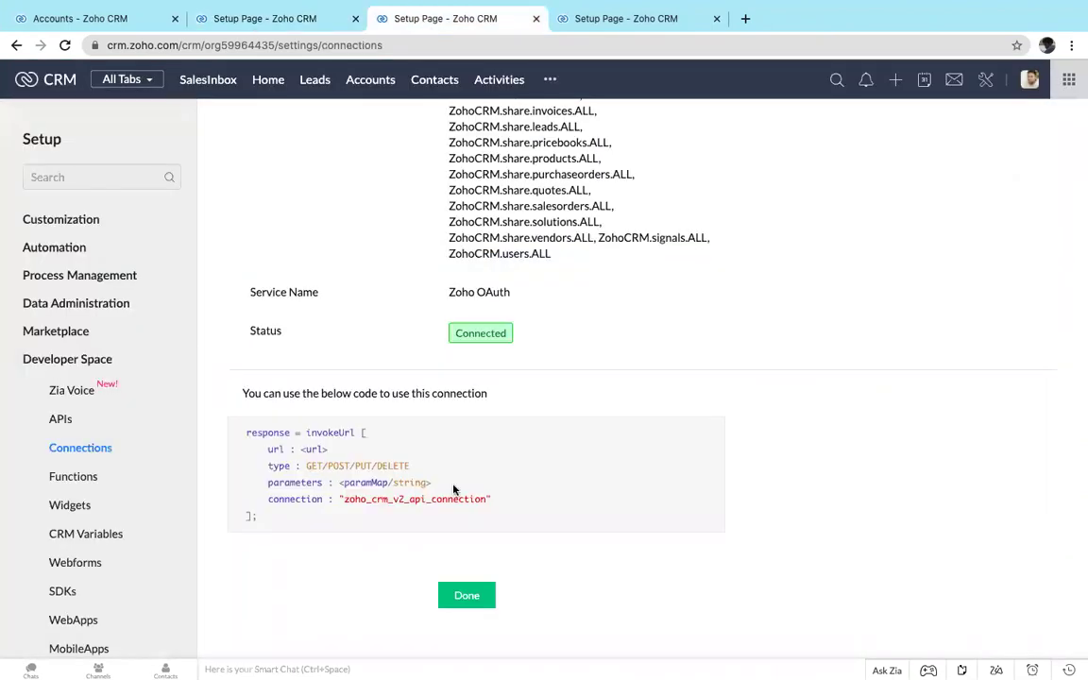
double_click(411, 499)
key("super+c")
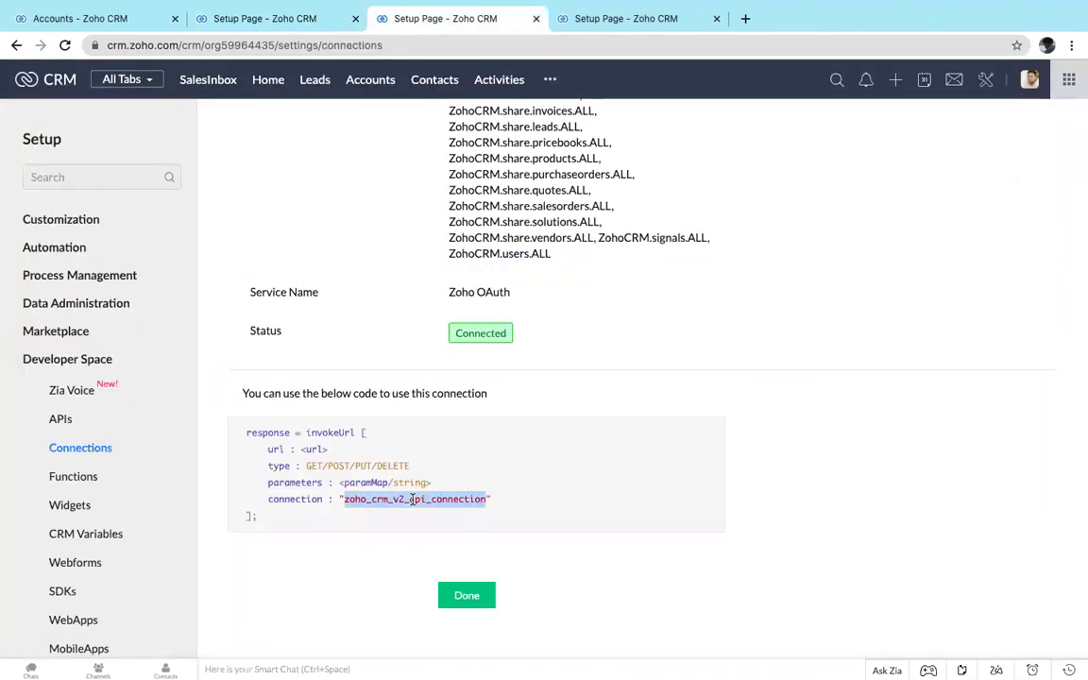
left_click(274, 18)
double_click(296, 231)
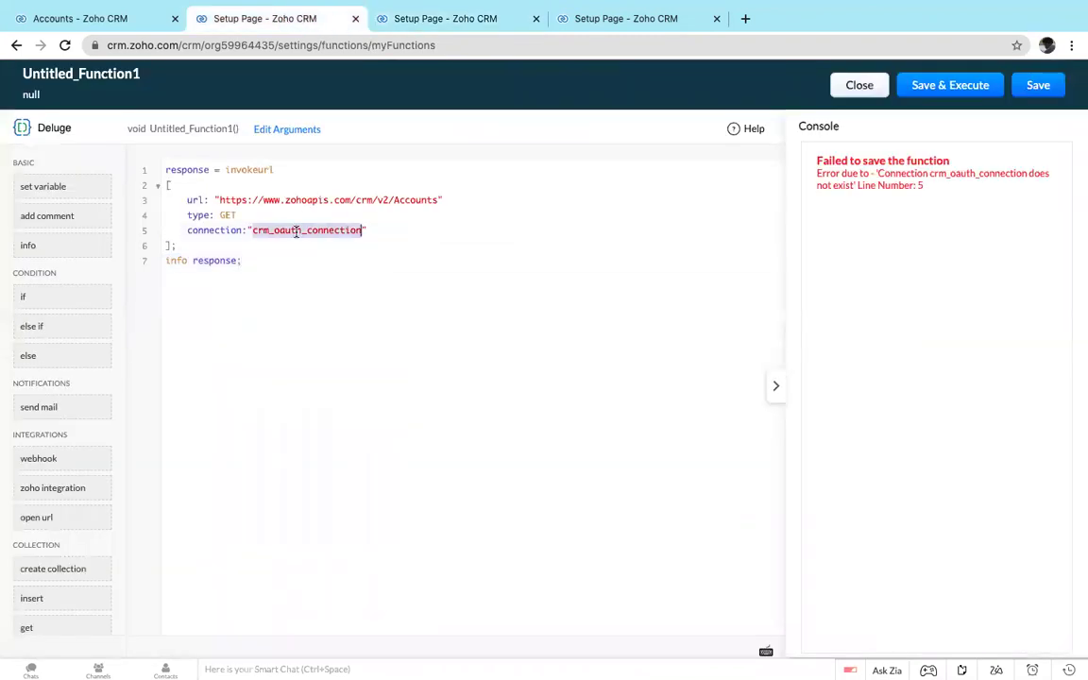
key("super+v")
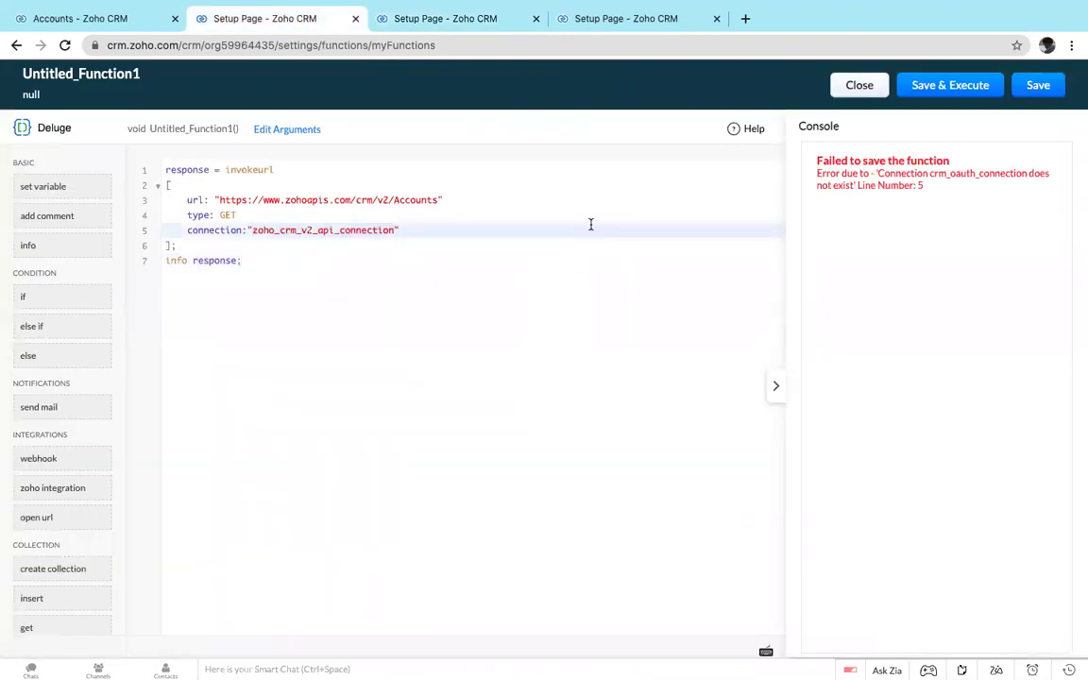
Step: Save and execute the function, and compare its console output with the records in the Accounts list
left_click(941, 100)
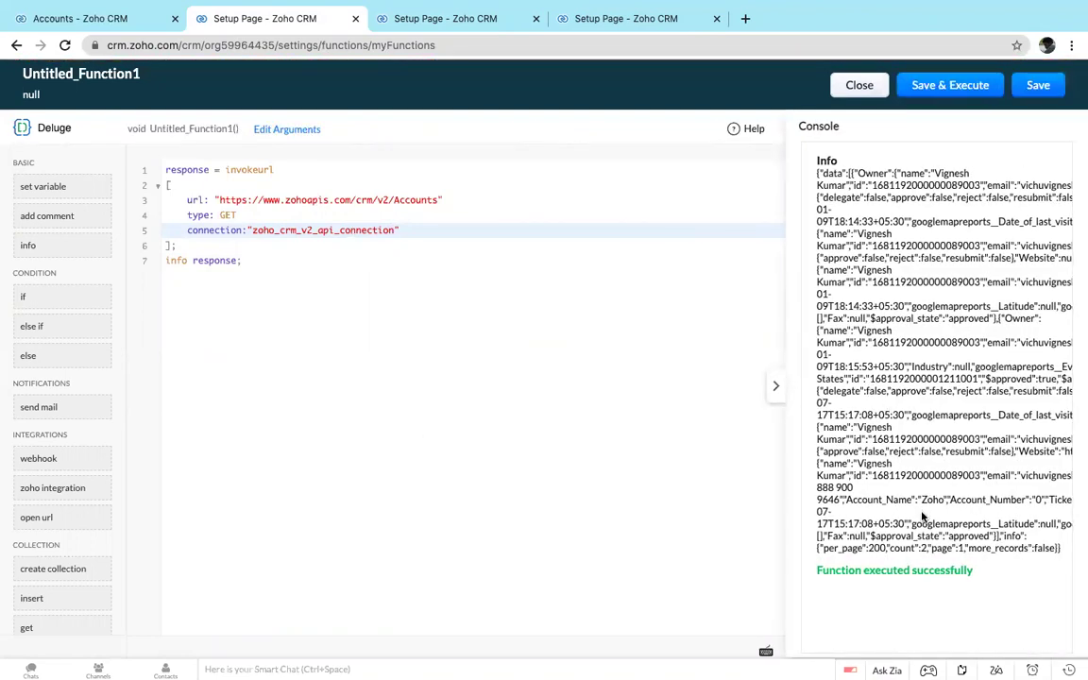
left_click(36, 10)
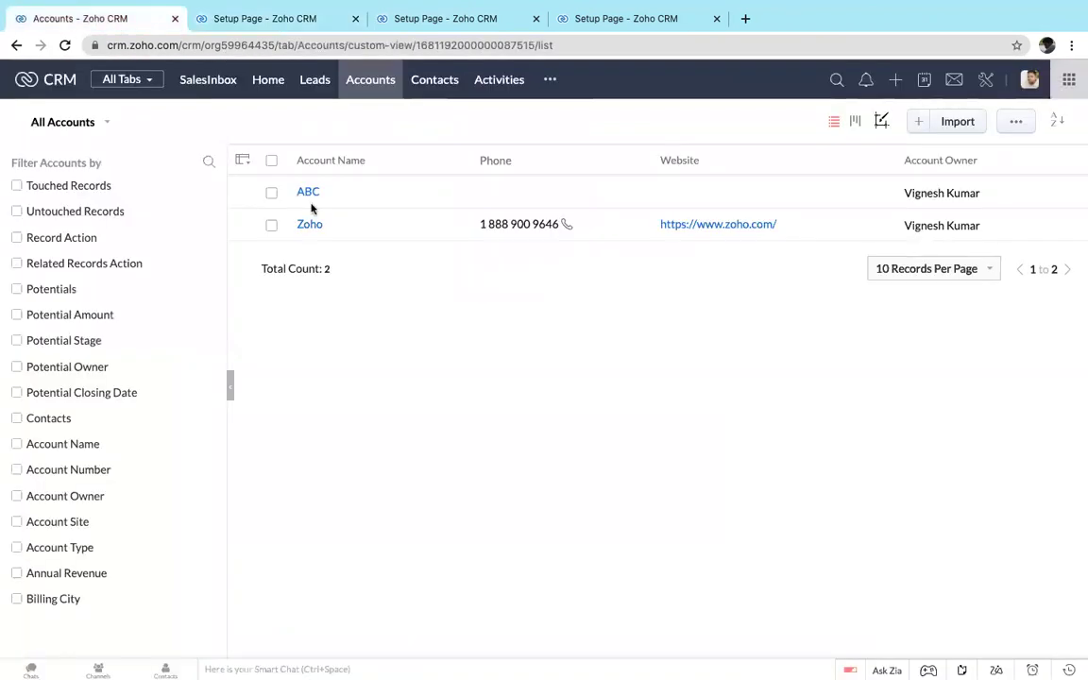
left_click(272, 17)
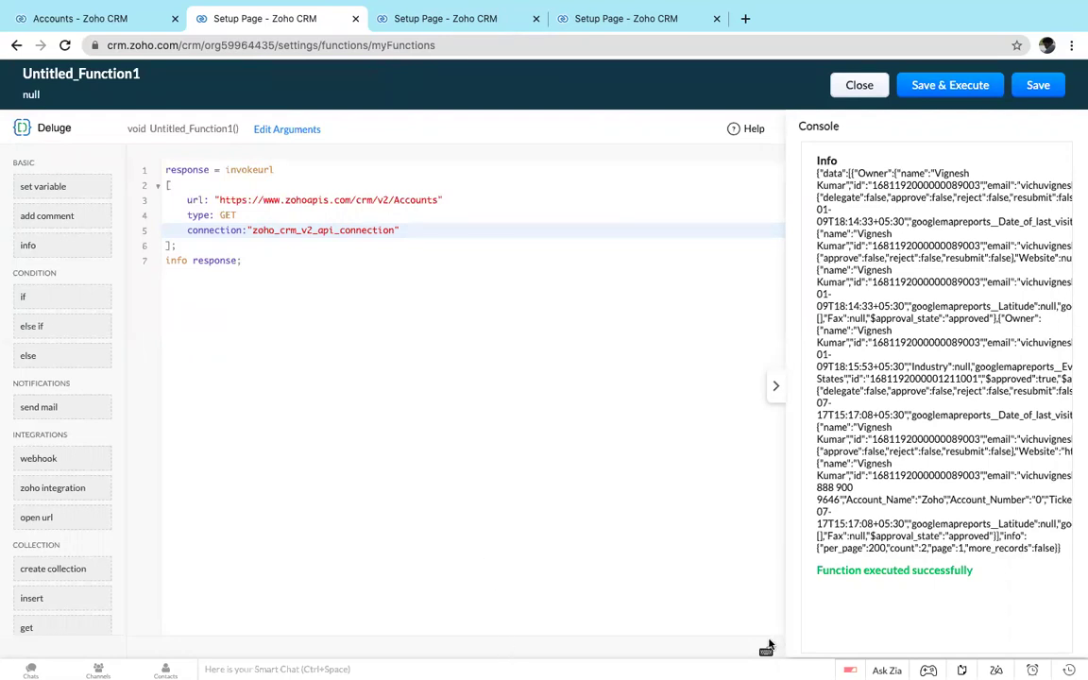
left_click(613, 554)
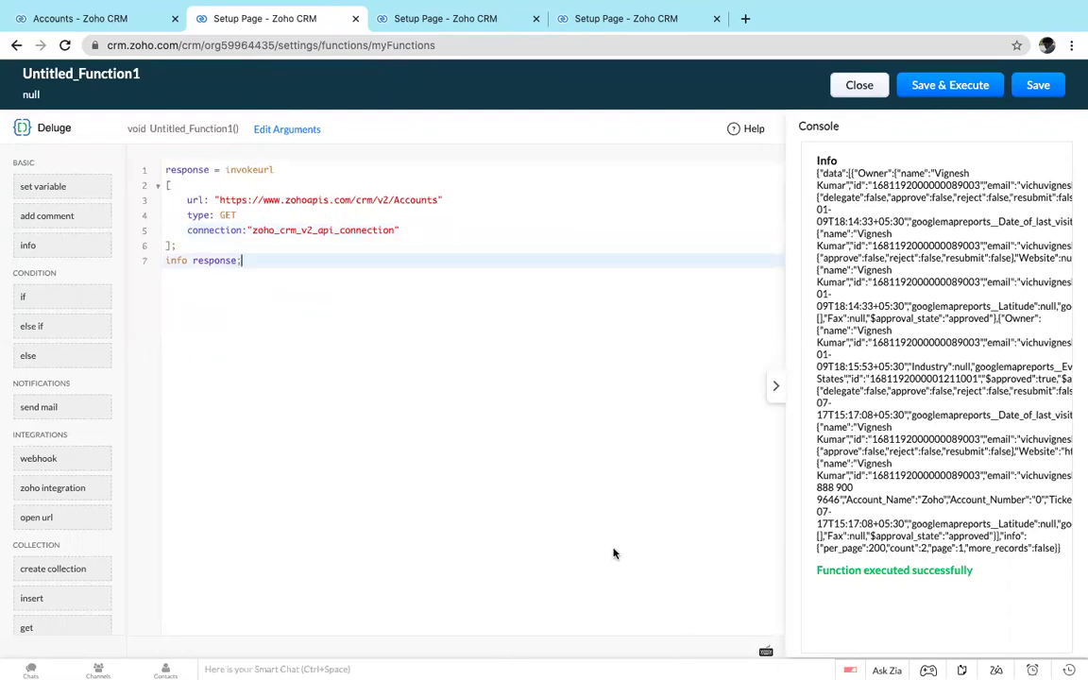